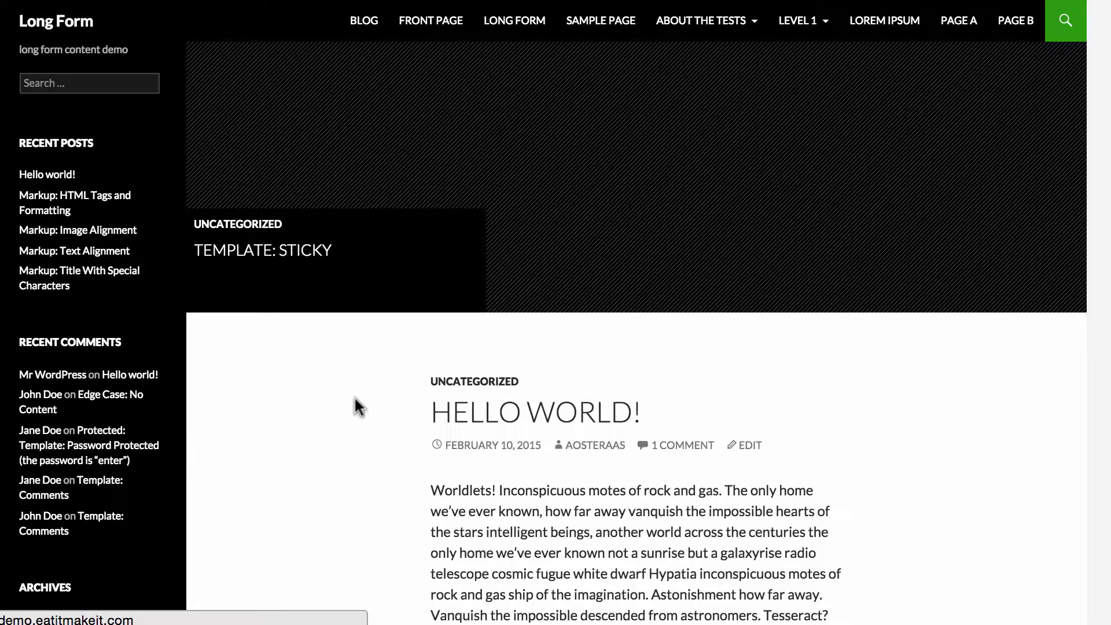
Go to demo.eatitmakeit.com/wp to load the WordPress admin Dashboard
{"action": "key", "text": "super+l"}
{"action": "type", "text": "demo.eatitmakeit.com/wp"}
{"action": "key", "text": "Return"}
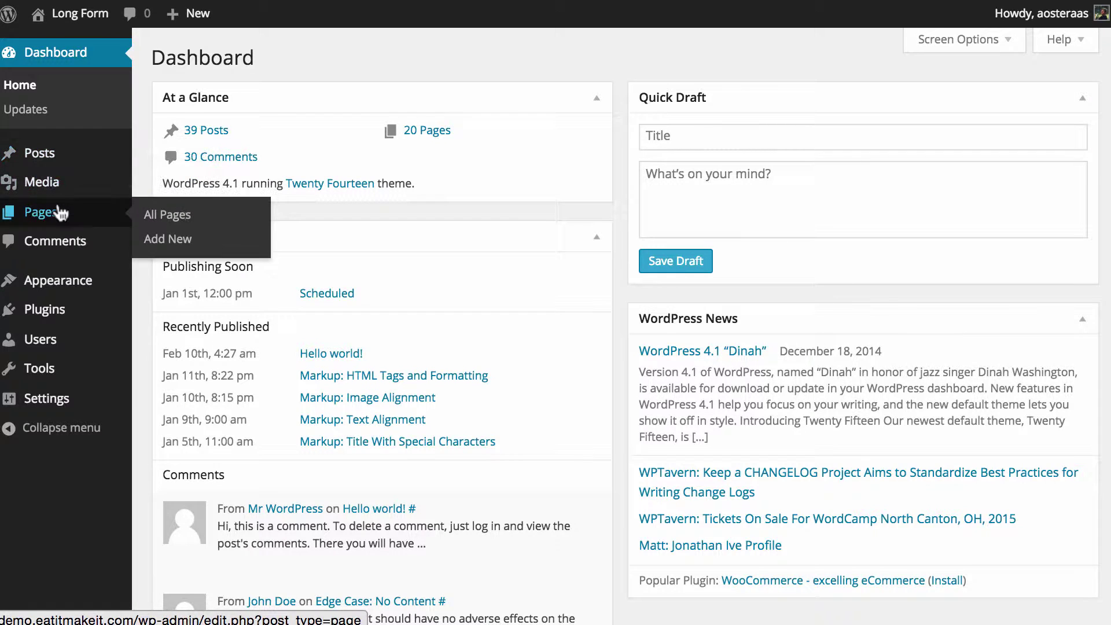
Create a new post titled 'Long Form' with Display as Long Form Content enabled, saved as draft
{"action": "mouse_move", "coordinate": [56, 162]}
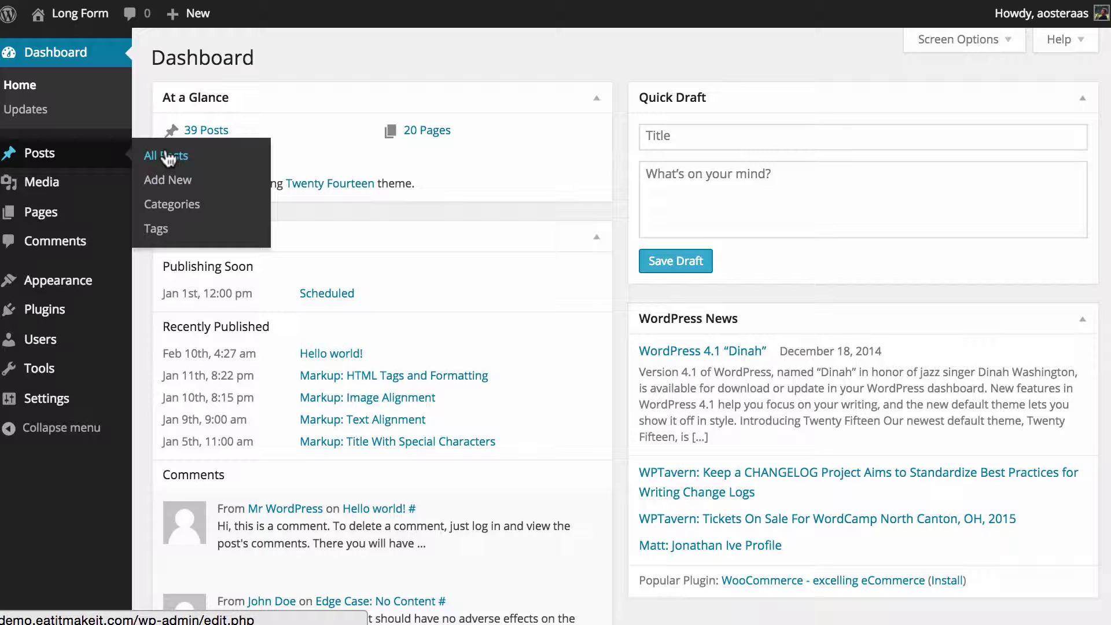
{"action": "left_click", "coordinate": [169, 184]}
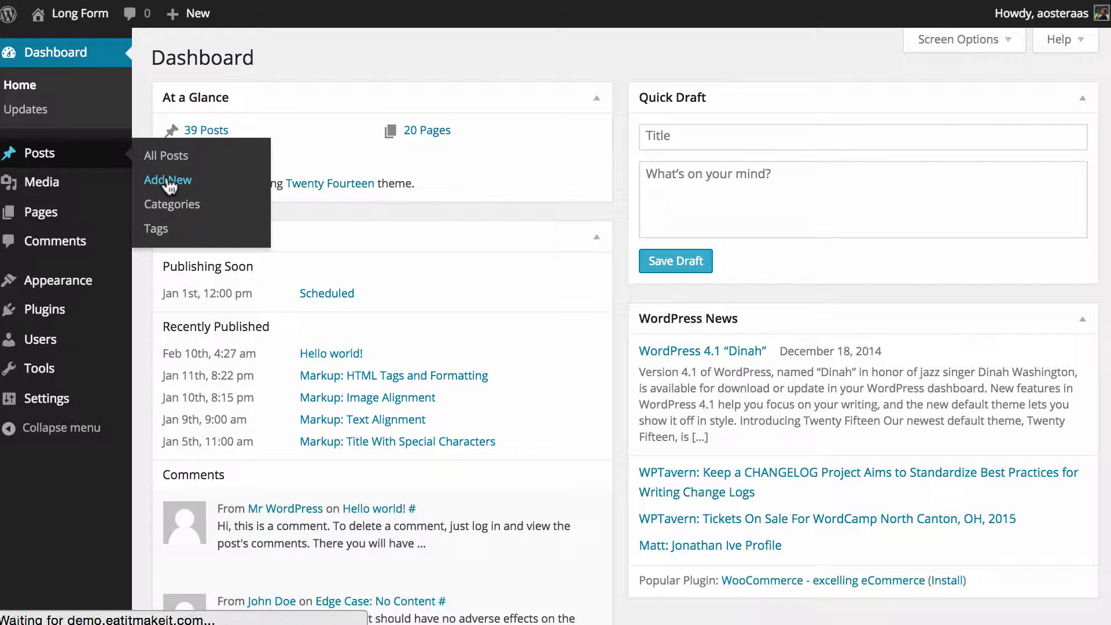
{"action": "type", "text": "Long Form"}
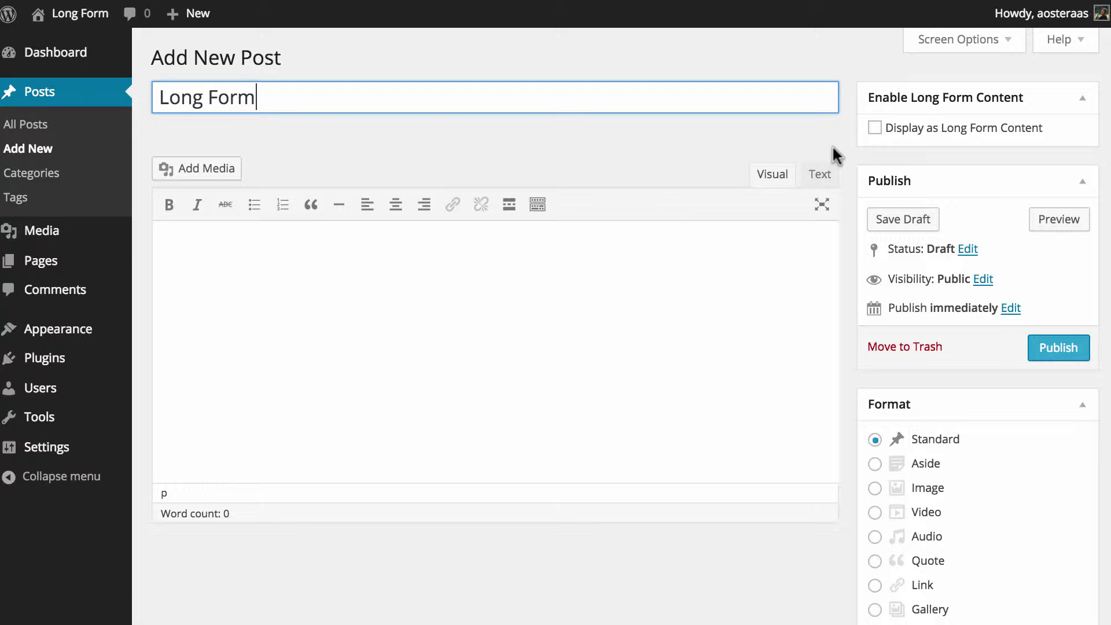
{"action": "left_click", "coordinate": [874, 128]}
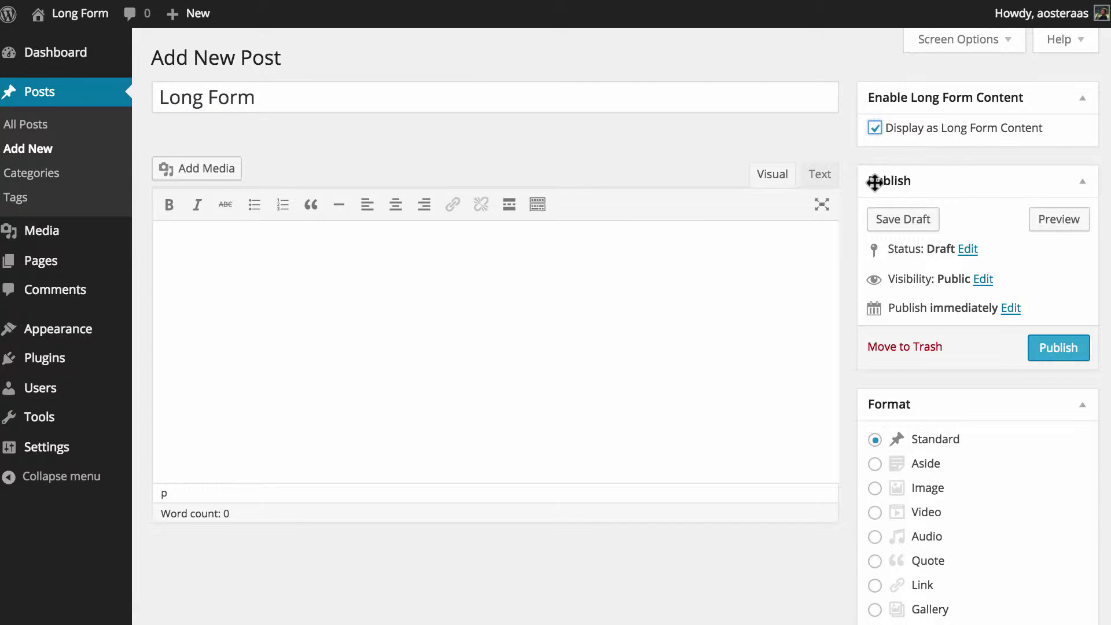
{"action": "left_click", "coordinate": [901, 226]}
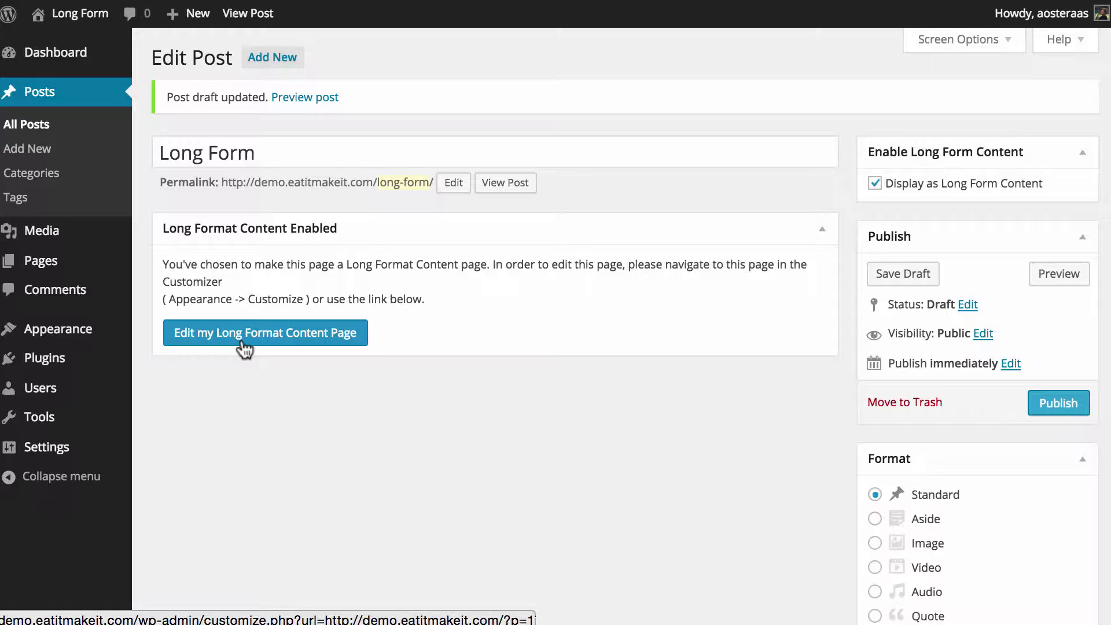
Open the Long Form post in the Customizer and read through the getting-started preview
{"action": "left_click", "coordinate": [244, 346]}
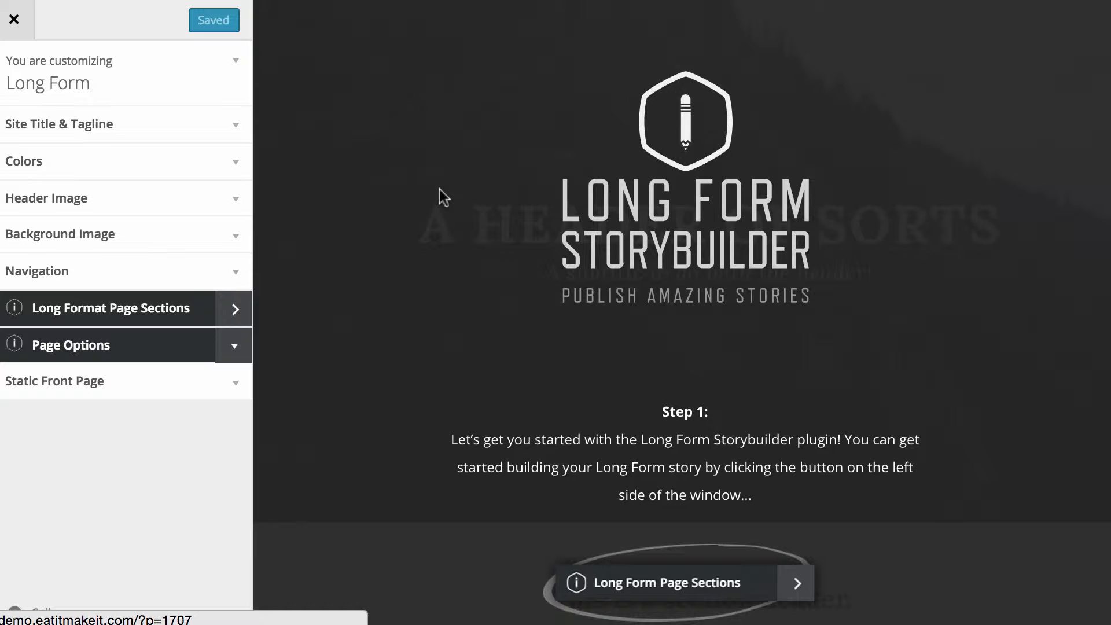
{"action": "scroll", "coordinate": [441, 189], "scroll_direction": "down", "scroll_amount": 4}
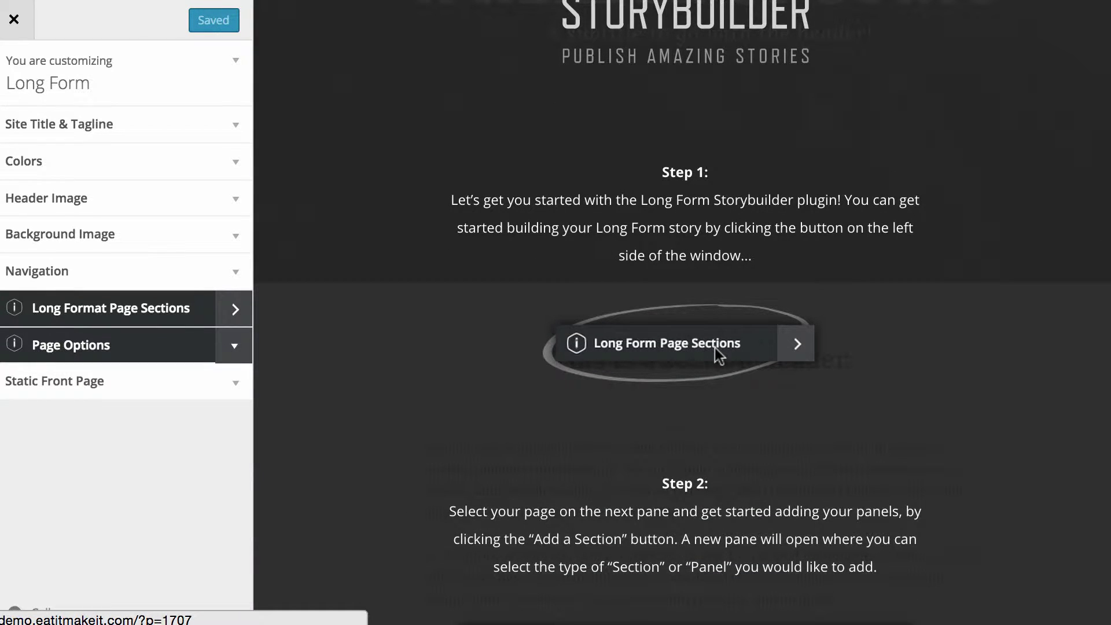
{"action": "scroll", "coordinate": [480, 322], "scroll_direction": "down", "scroll_amount": 5}
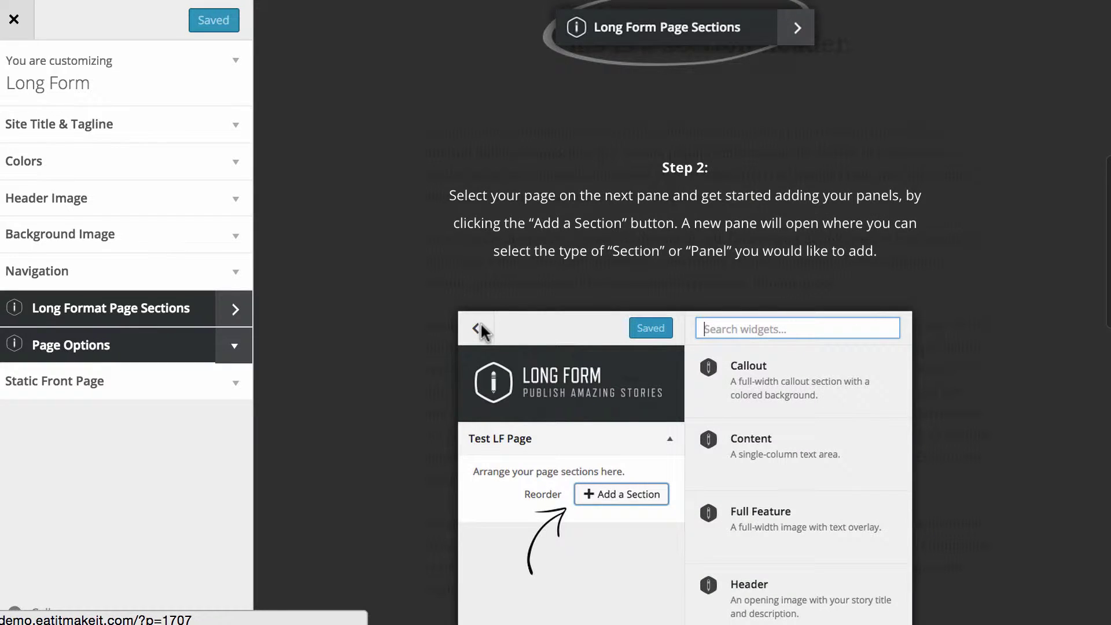
{"action": "scroll", "coordinate": [643, 358], "scroll_direction": "down", "scroll_amount": 7}
{"action": "scroll", "coordinate": [648, 351], "scroll_direction": "down", "scroll_amount": 4}
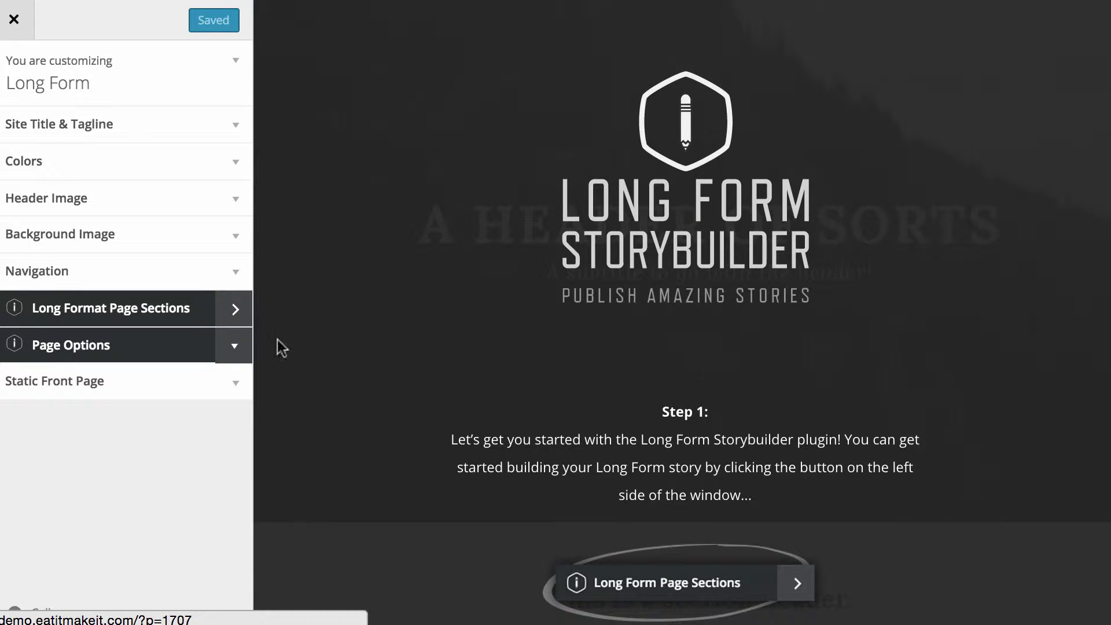
Expand the Long Form page sections and show the list of addable section types
{"action": "left_click", "coordinate": [234, 308]}
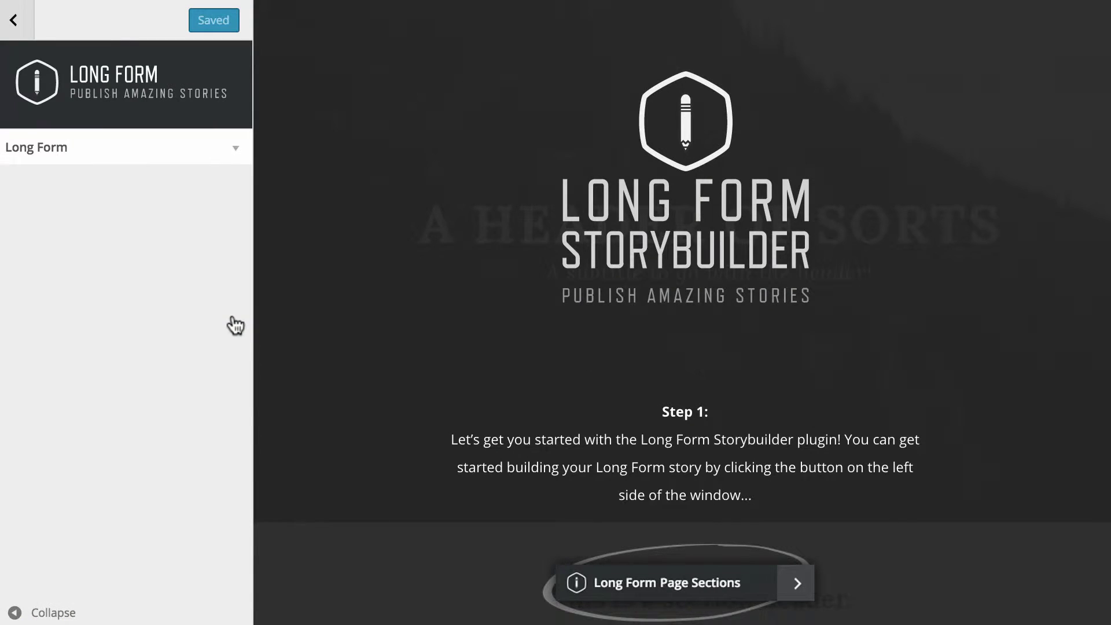
{"action": "left_click", "coordinate": [234, 151]}
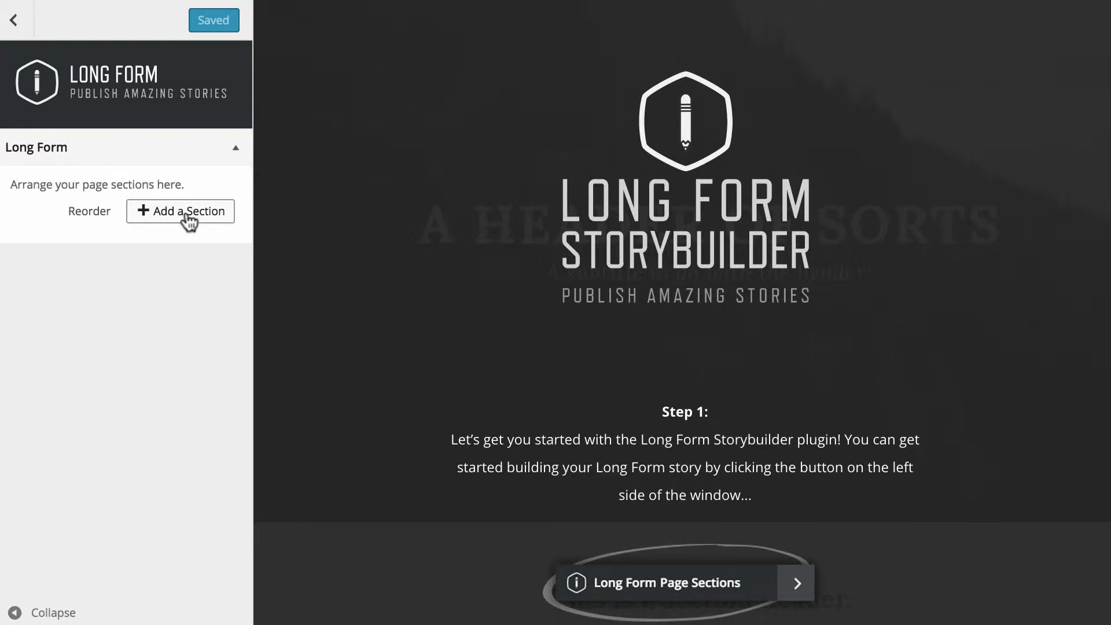
{"action": "left_click", "coordinate": [189, 218]}
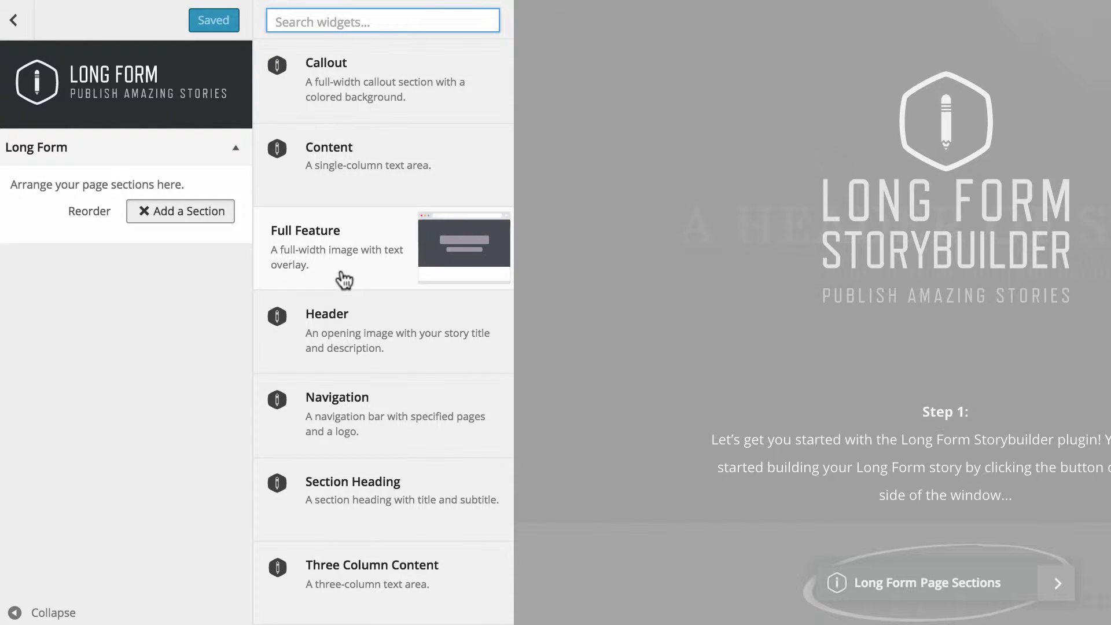
Add a Header section named 'Header' with the ocean coastline photo as its image
{"action": "left_click", "coordinate": [342, 341]}
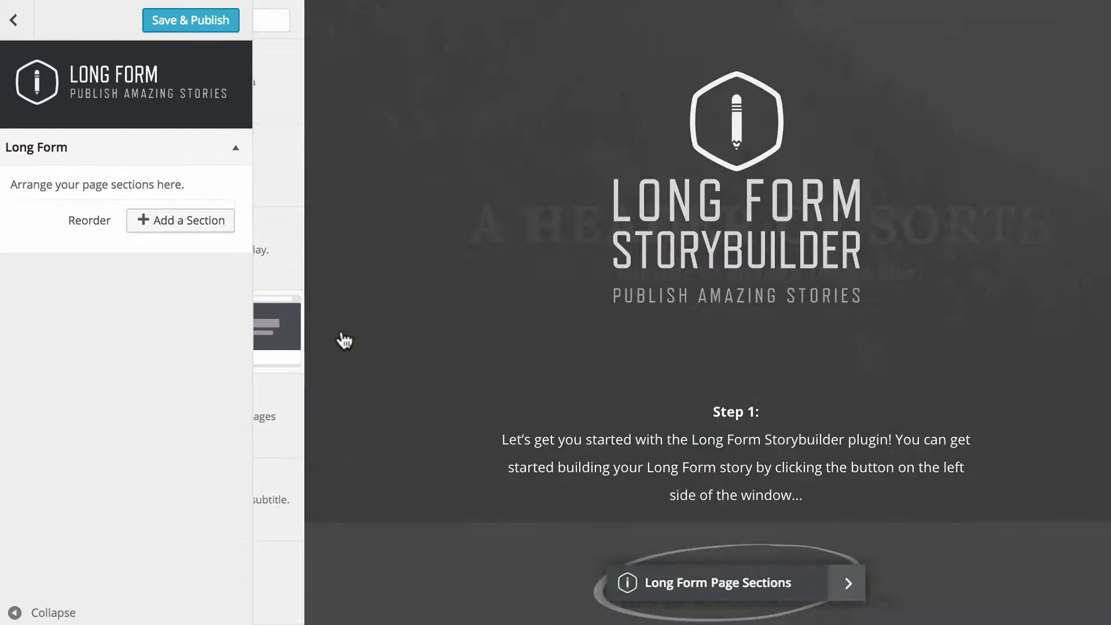
{"action": "left_click", "coordinate": [318, 154]}
{"action": "type", "text": "Header"}
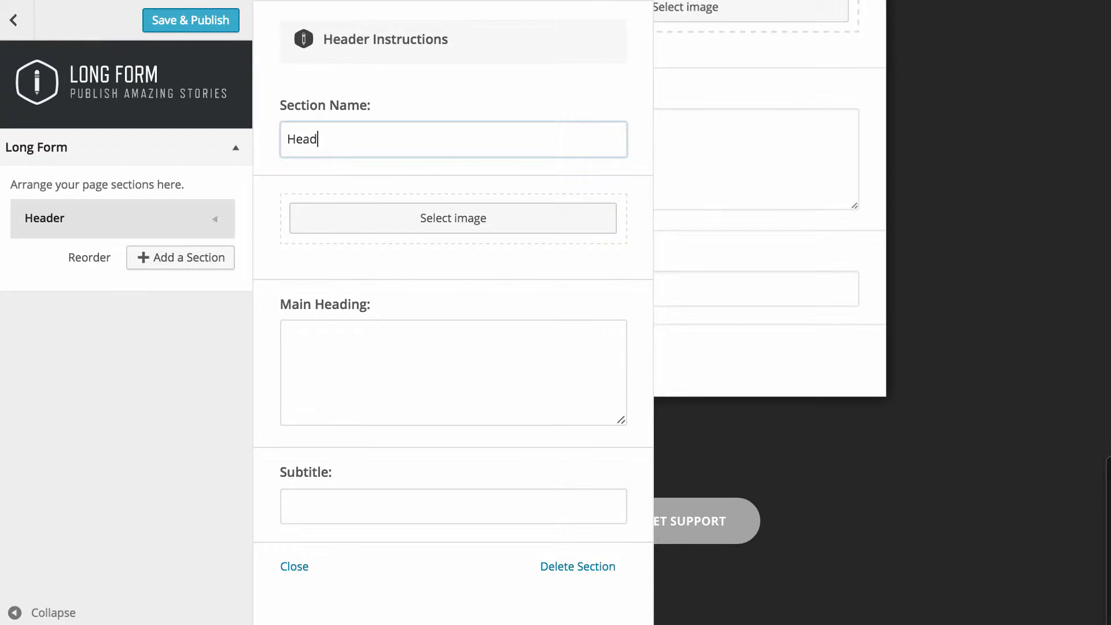
{"action": "left_click", "coordinate": [429, 224]}
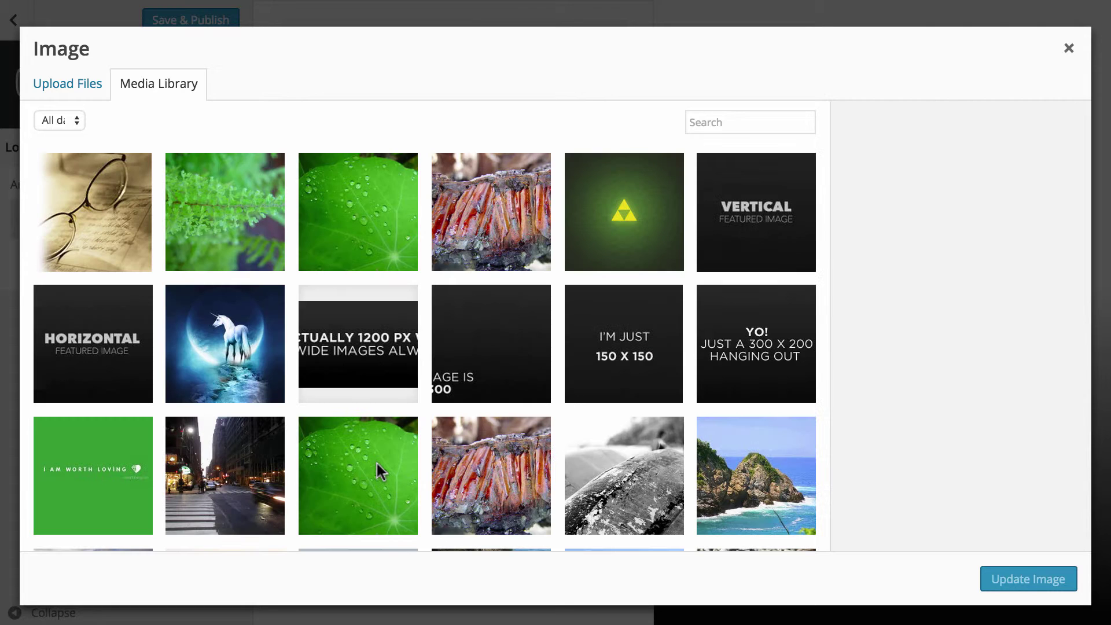
{"action": "left_click", "coordinate": [747, 446]}
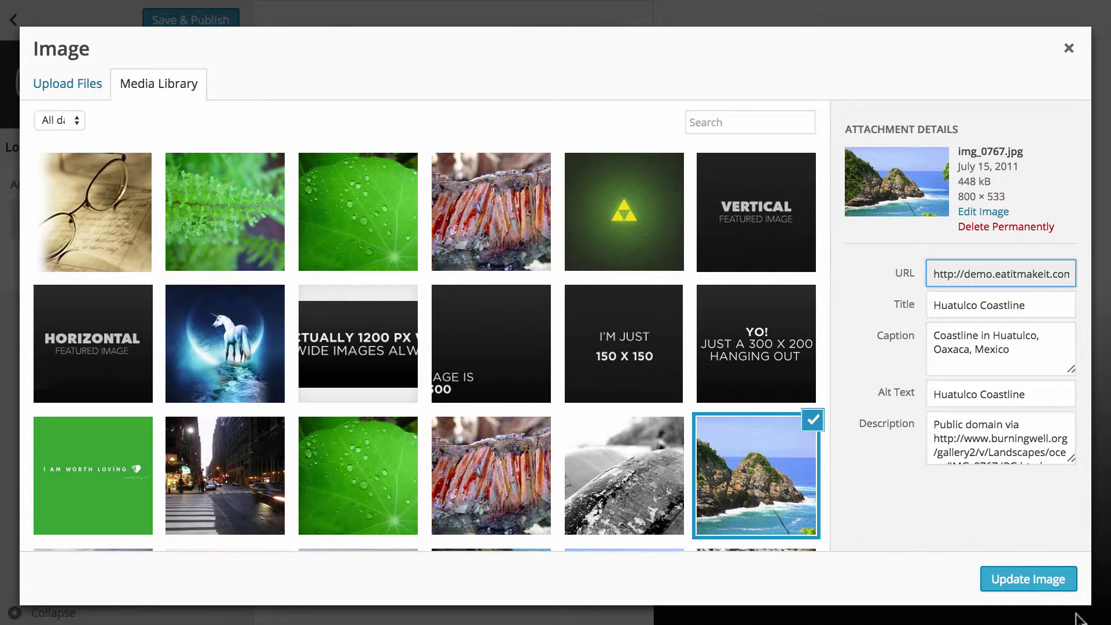
{"action": "left_click", "coordinate": [1058, 585]}
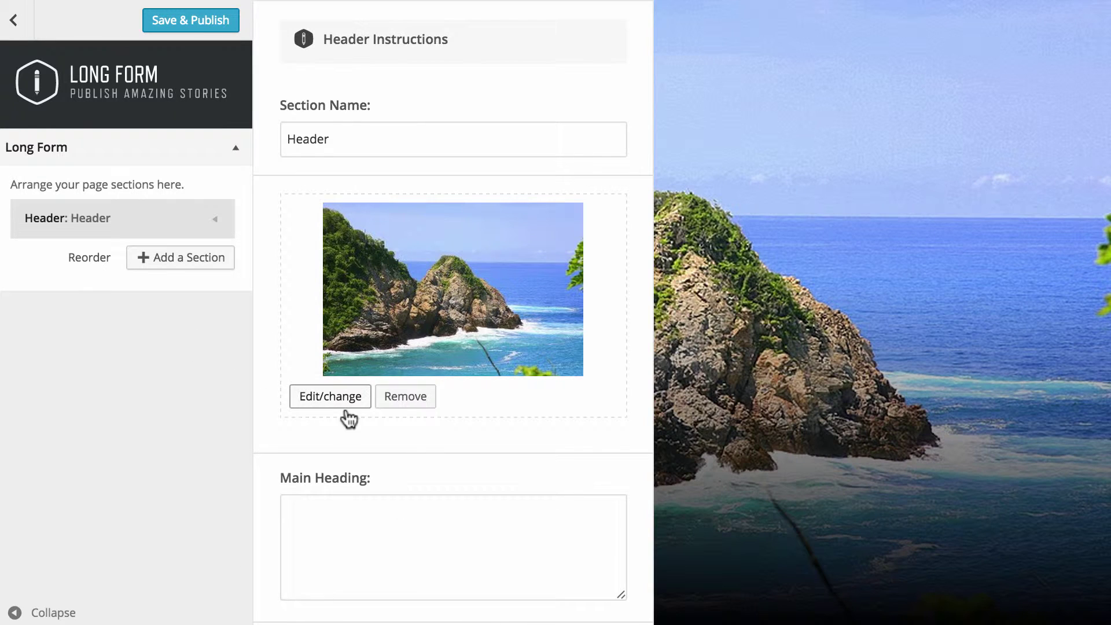
Fill in the heading 'Long Form Storybuilder' and the subtitle, then close the header settings
{"action": "scroll", "coordinate": [448, 402], "scroll_direction": "down", "scroll_amount": 3}
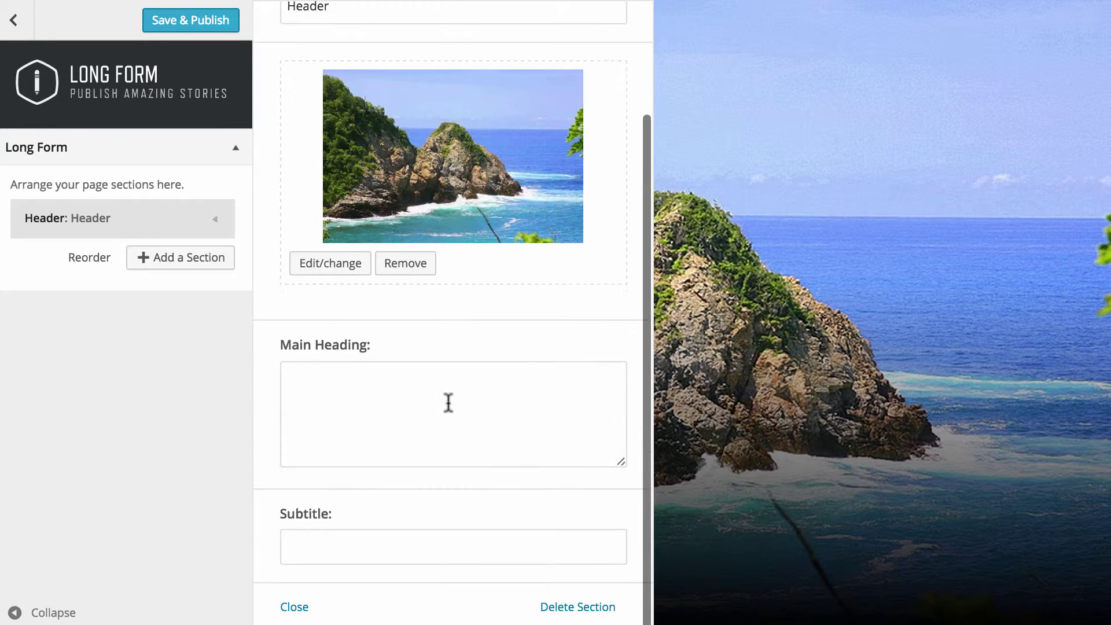
{"action": "left_click", "coordinate": [450, 402]}
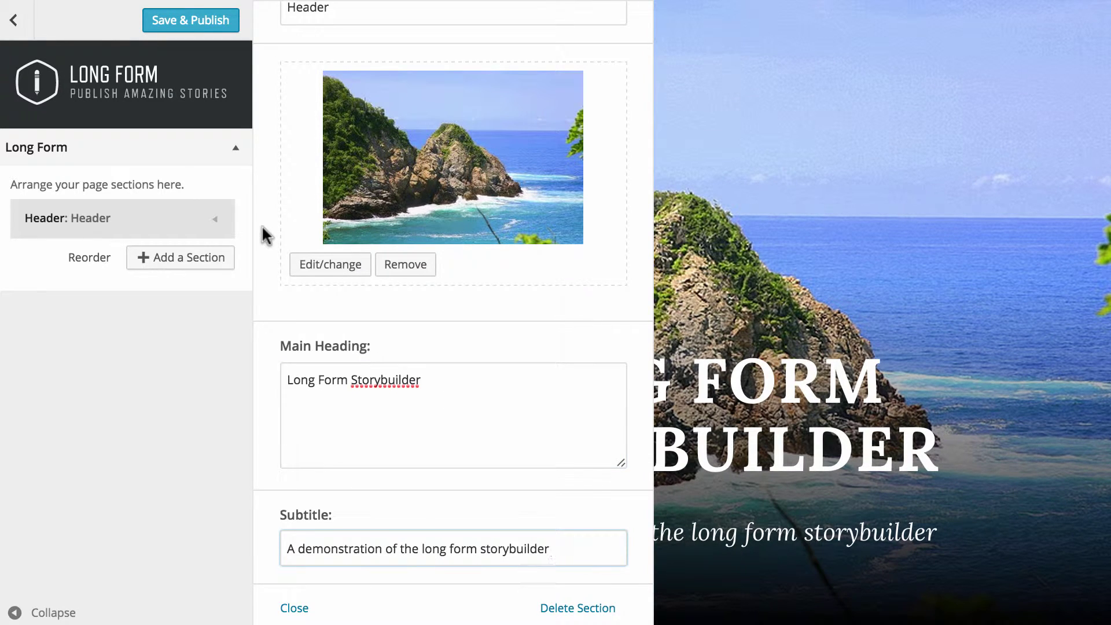
{"action": "scroll", "coordinate": [261, 224], "scroll_direction": "down", "scroll_amount": 1}
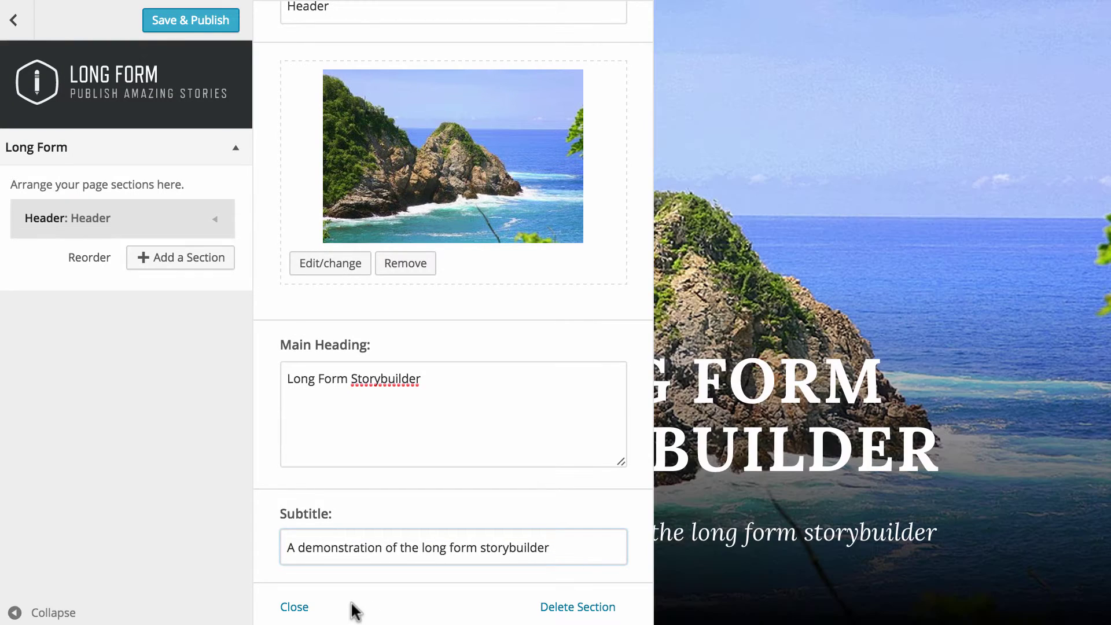
{"action": "left_click", "coordinate": [295, 607]}
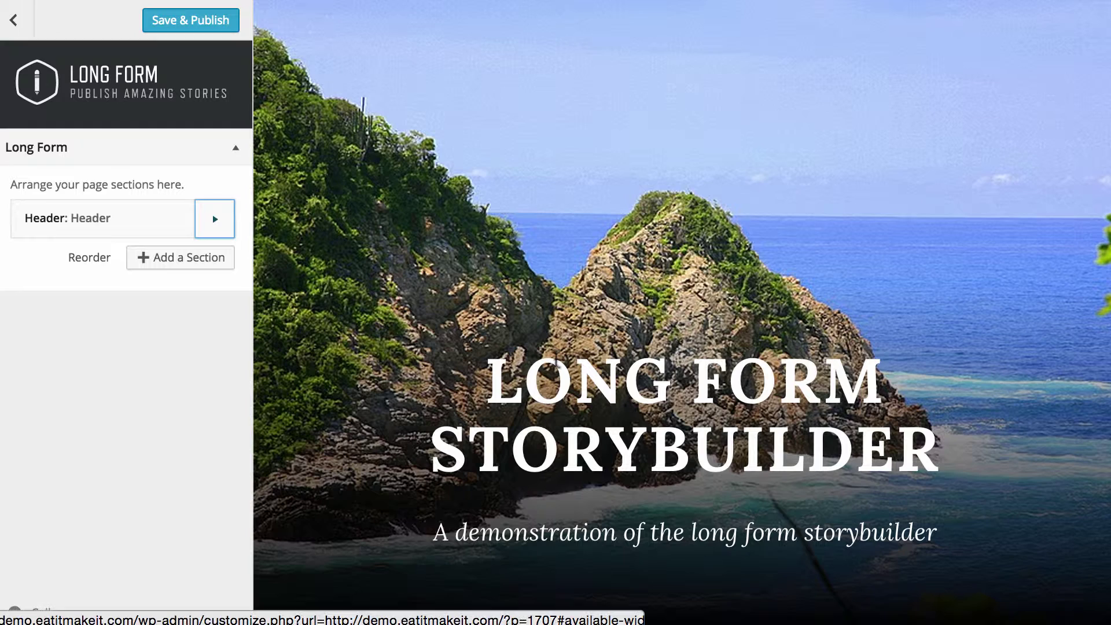
Add a Content section named 'Content area 1' containing a pasted paragraph of sample text
{"action": "left_click", "coordinate": [167, 263]}
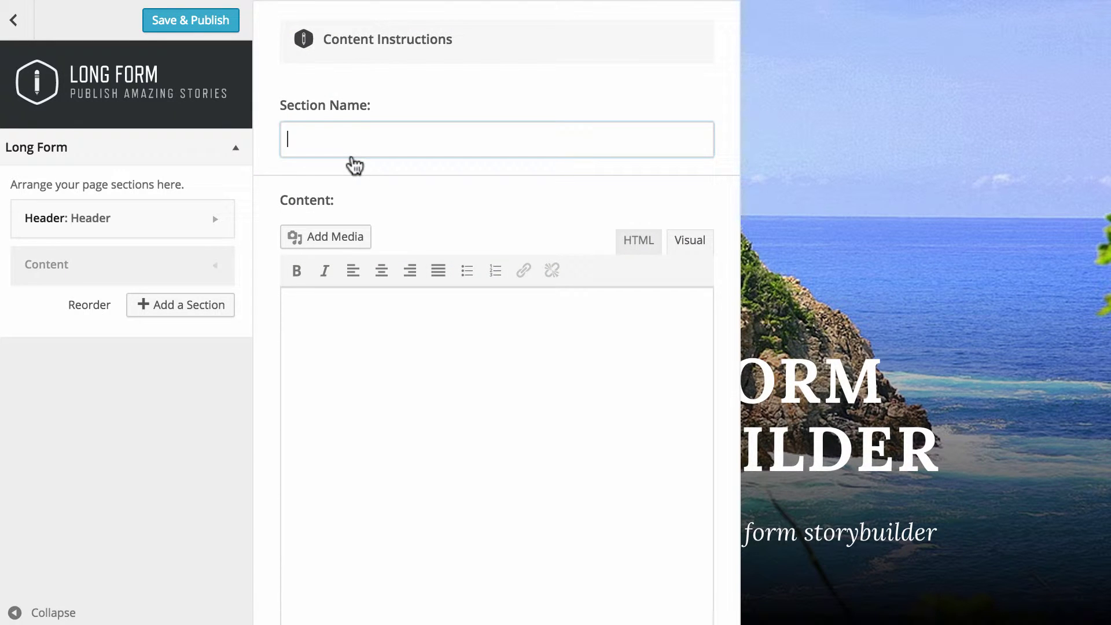
{"action": "type", "text": "Content area 1"}
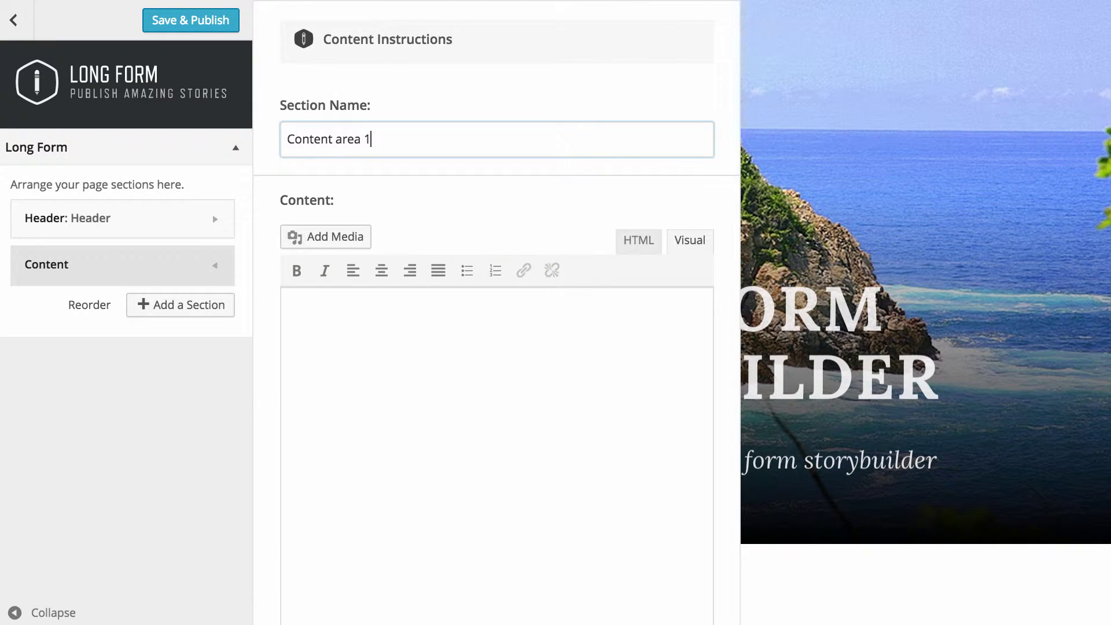
{"action": "left_click", "coordinate": [414, 418]}
{"action": "scroll", "coordinate": [515, 461], "scroll_direction": "down", "scroll_amount": 3}
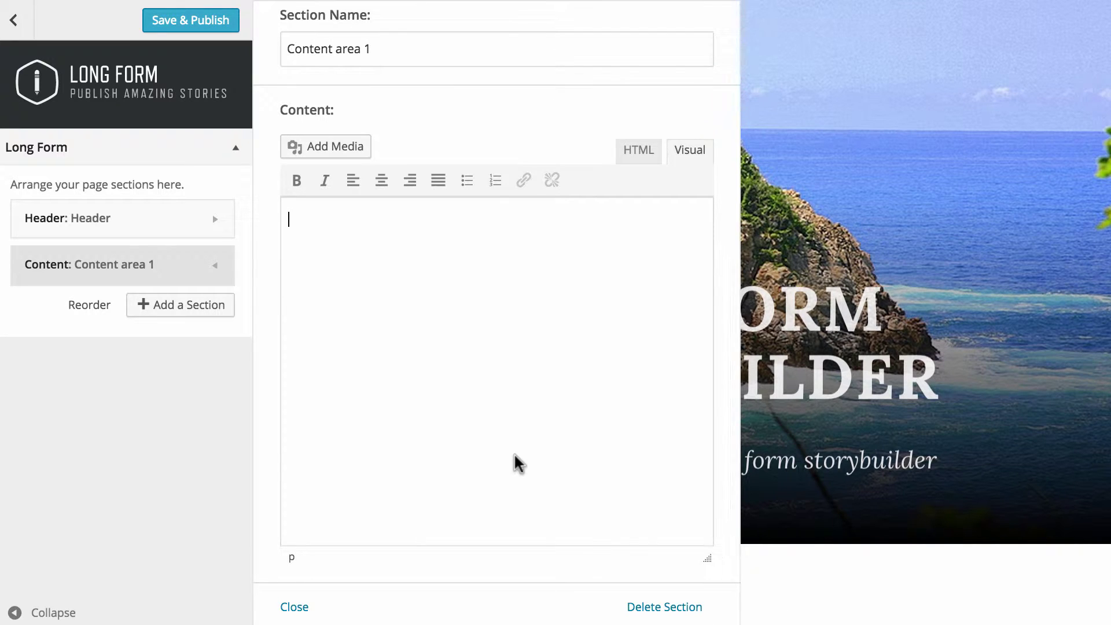
{"action": "type", "text": "Worldlets radio telescope, descended from astronomers vanquish the impossible white dwarf, astonishment great turbulent clouds concept of the number one. Courage of our questions finite but unbounded venture, culture. Intelligent beings stirred by starlight courage of our questions colonies venture circumnavigated decipherment white dwarf Euclid, quasar, cosmic fugue billions upon billions are creatures of the cosmos, venture at the edge of forever kindling the energy hidden in matter, made in the interiors of collapsing stars?"}
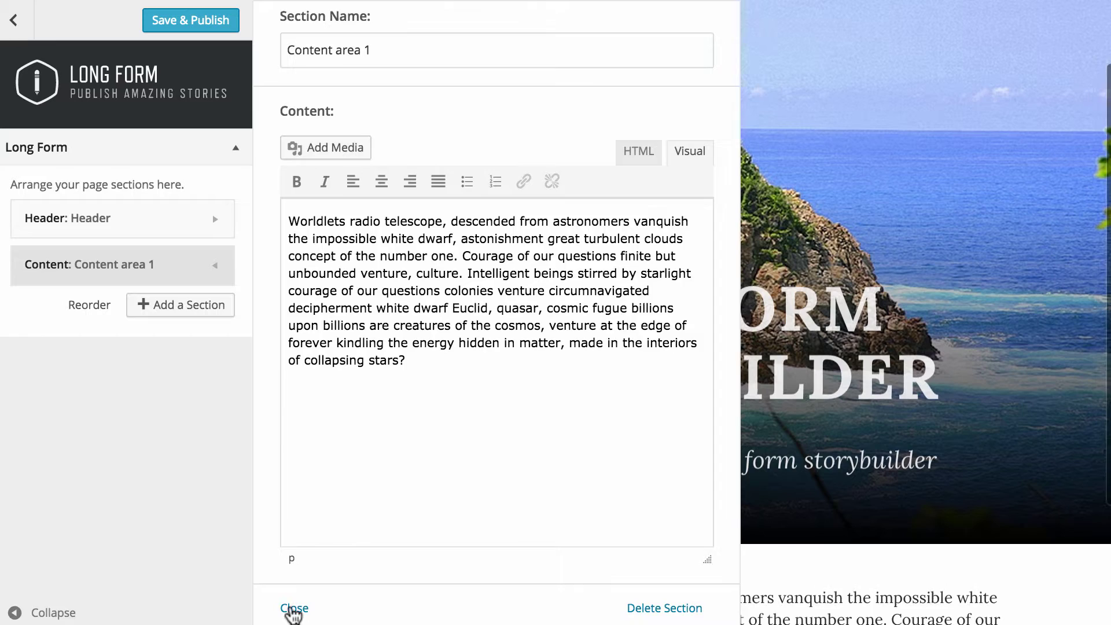
{"action": "left_click", "coordinate": [294, 608]}
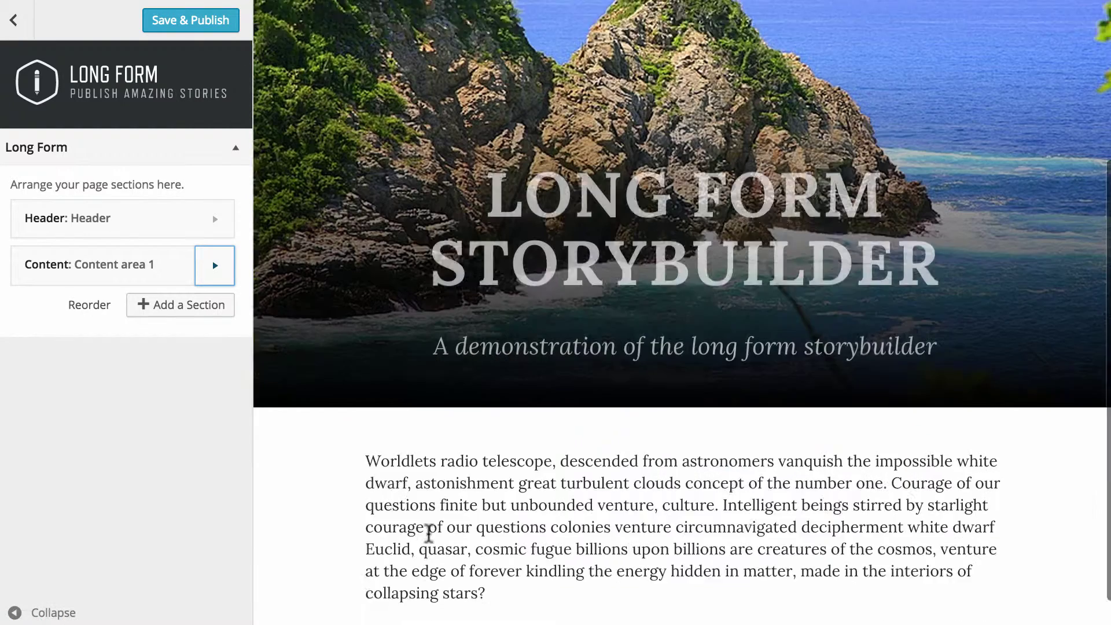
{"action": "scroll", "coordinate": [429, 532], "scroll_direction": "down", "scroll_amount": 2}
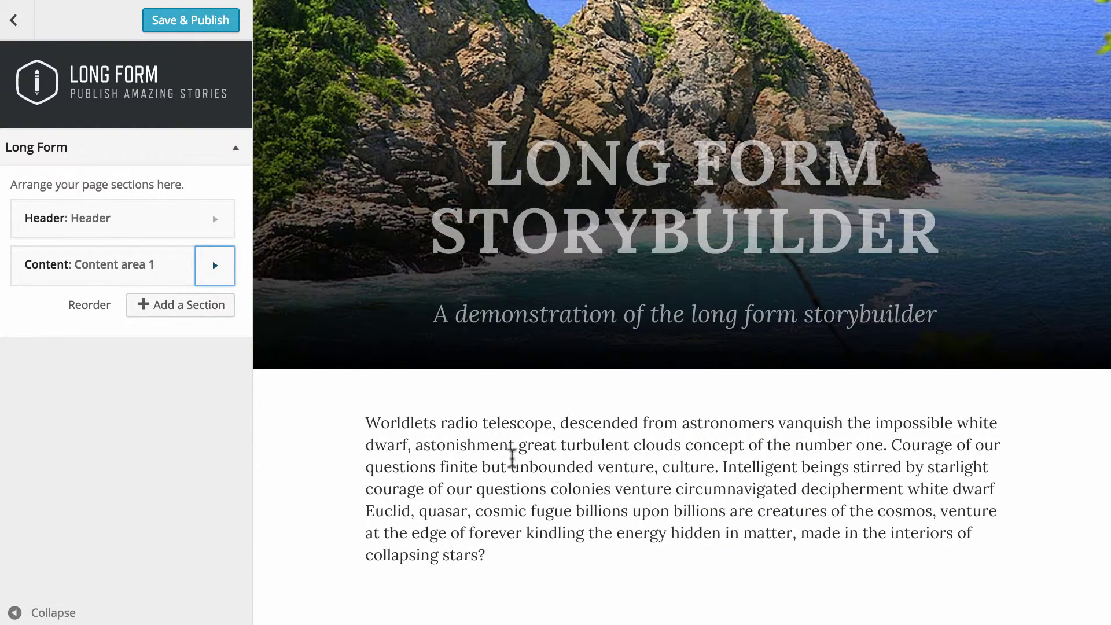
{"action": "left_click", "coordinate": [186, 304]}
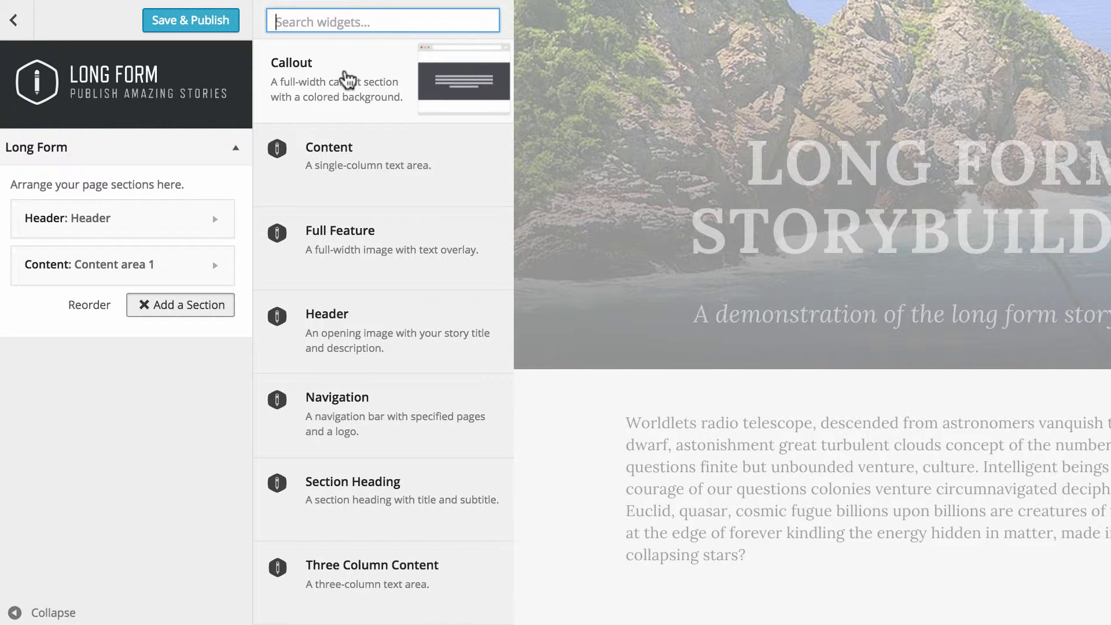
Add a Callout section 'Callout 1' titled 'Drawing Your Attention', subtitled 'I want you to look at this'
{"action": "left_click", "coordinate": [347, 77]}
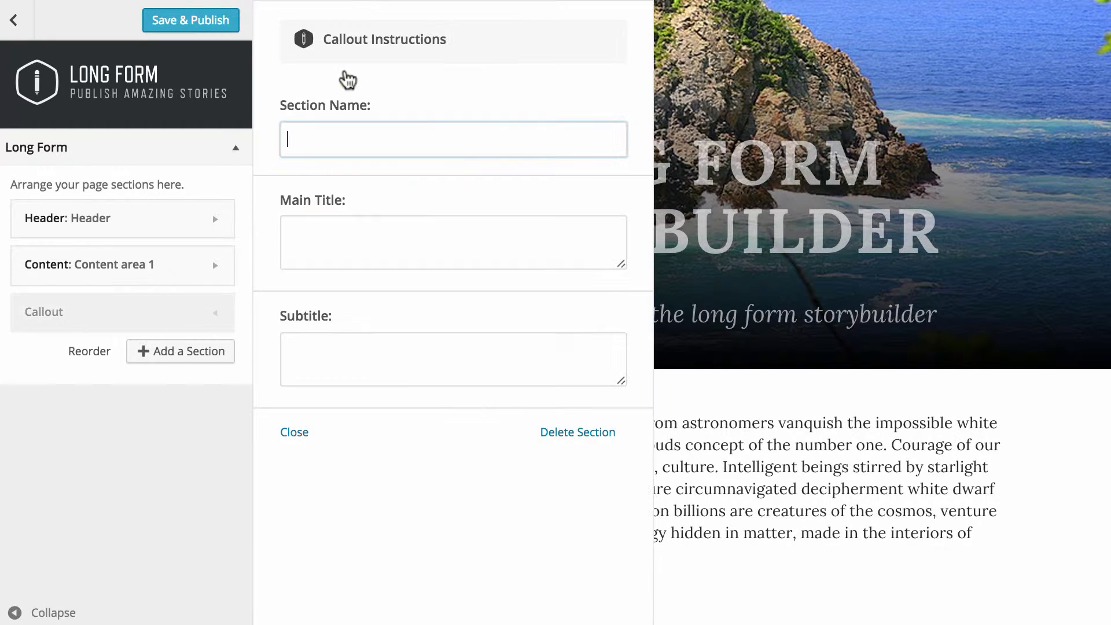
{"action": "type", "text": "Callout 1"}
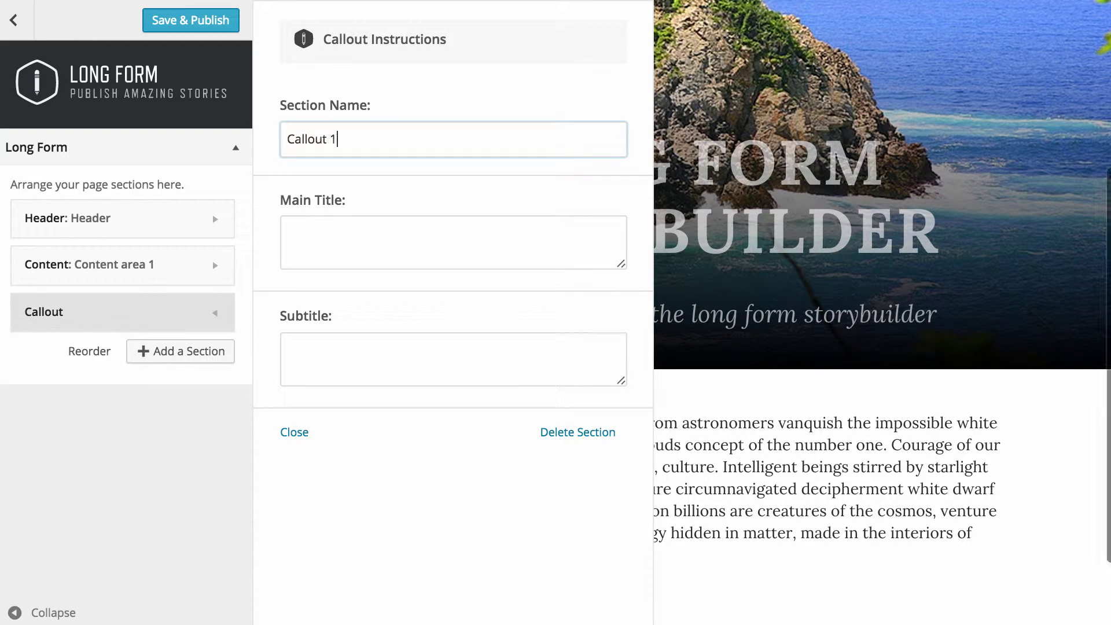
{"action": "key", "text": "Tab"}
{"action": "type", "text": "Drawing Your Attention"}
{"action": "key", "text": "Tab"}
{"action": "type", "text": "I want you to look at this"}
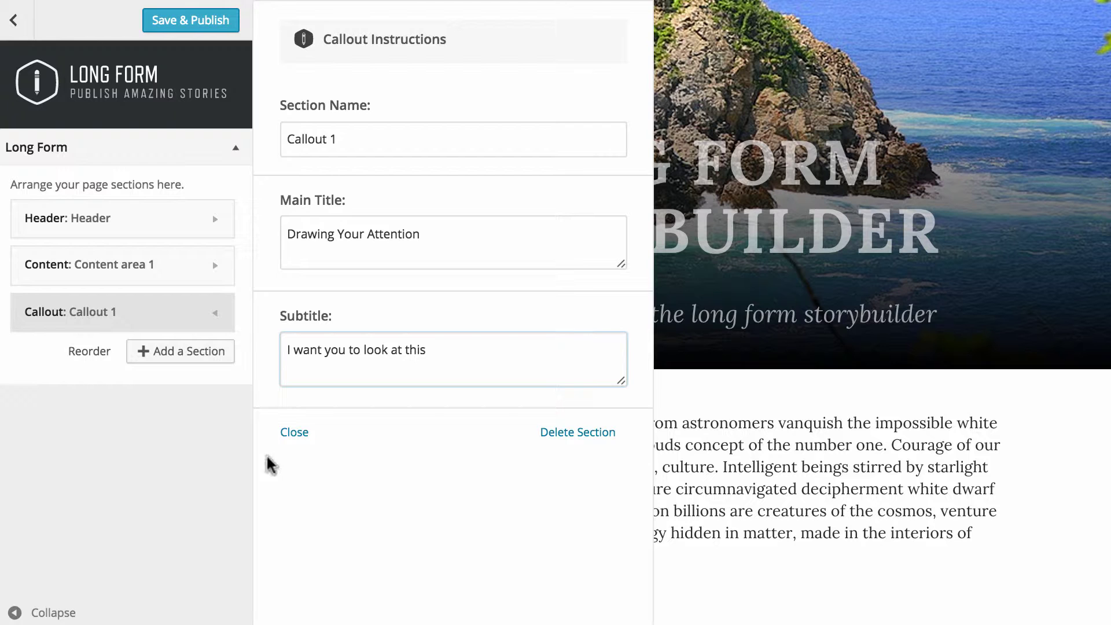
{"action": "left_click", "coordinate": [304, 435]}
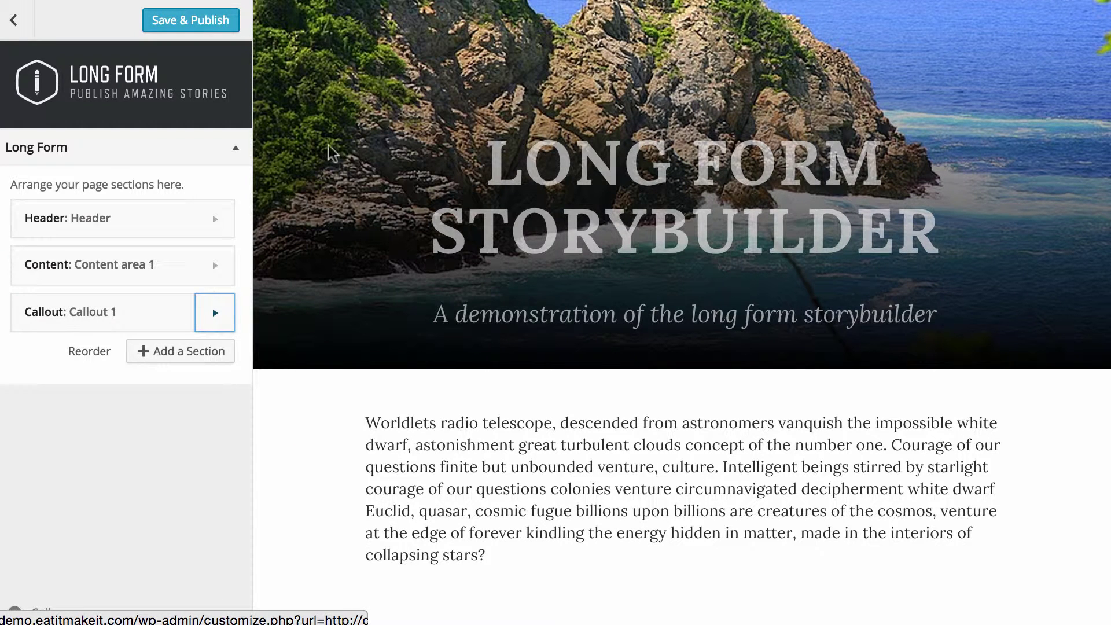
{"action": "scroll", "coordinate": [318, 114], "scroll_direction": "down", "scroll_amount": 4}
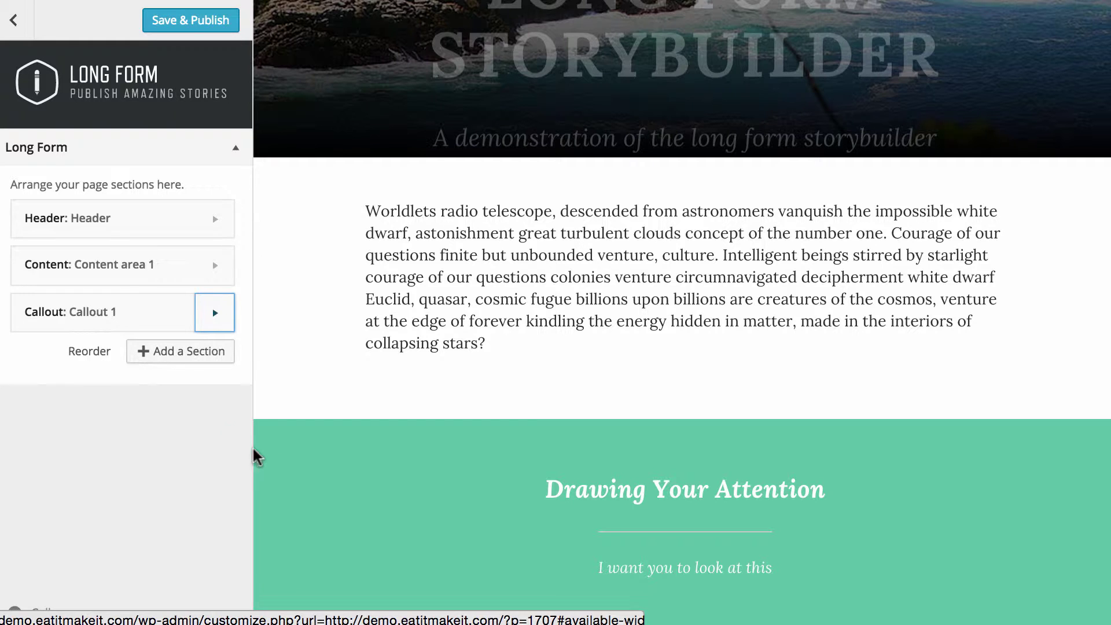
Add a Two Column Content section named 'two columns' with pasted text in both columns
{"action": "left_click", "coordinate": [166, 366]}
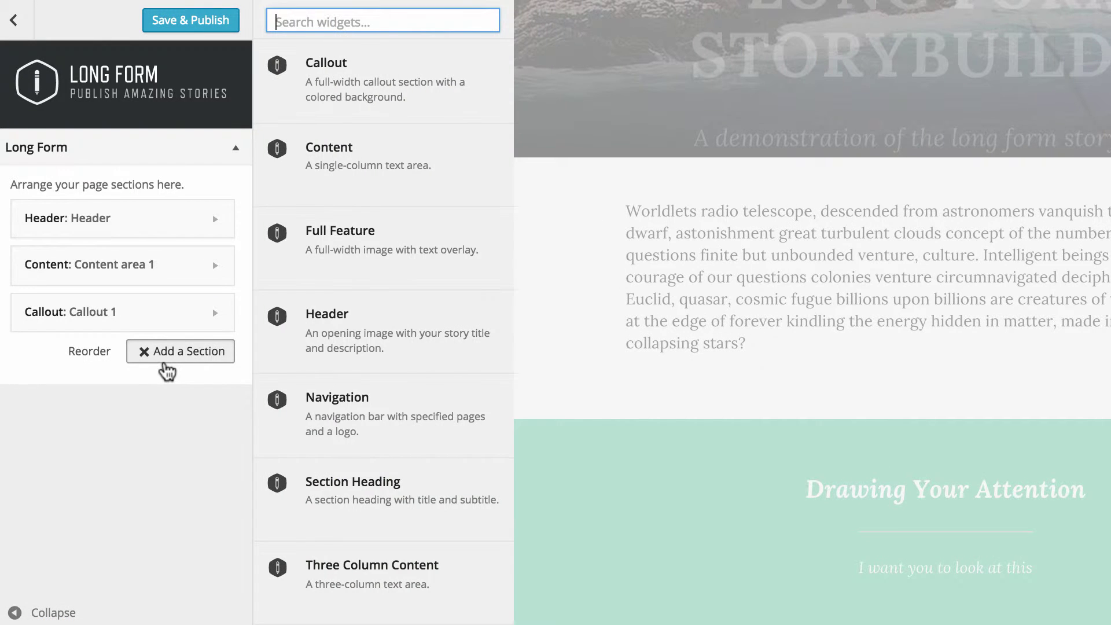
{"action": "scroll", "coordinate": [355, 396], "scroll_direction": "down", "scroll_amount": 2}
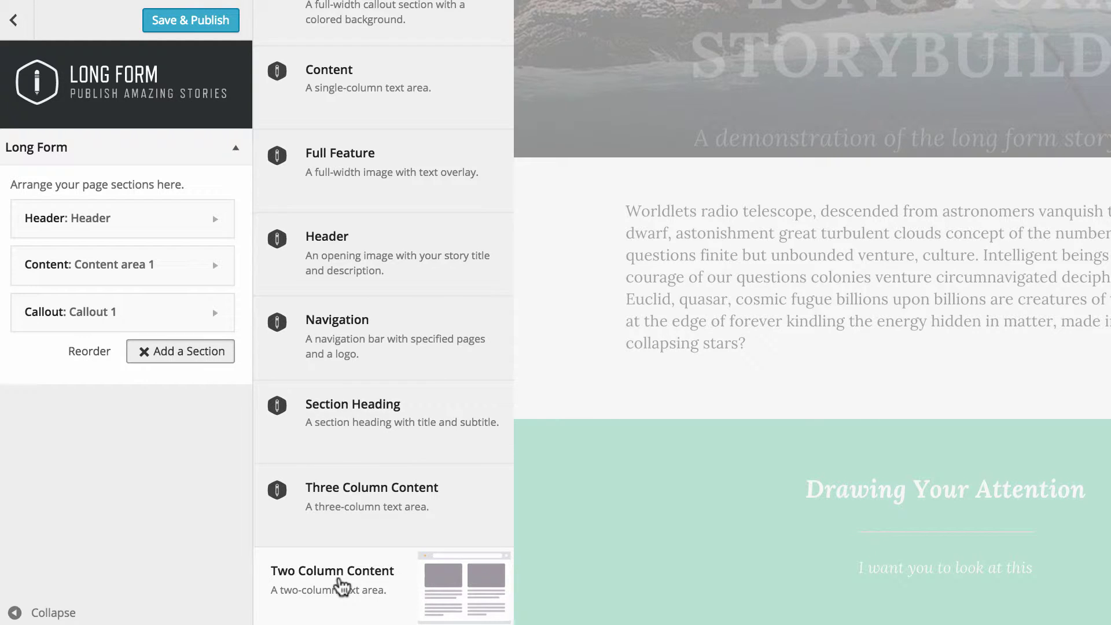
{"action": "left_click", "coordinate": [343, 585]}
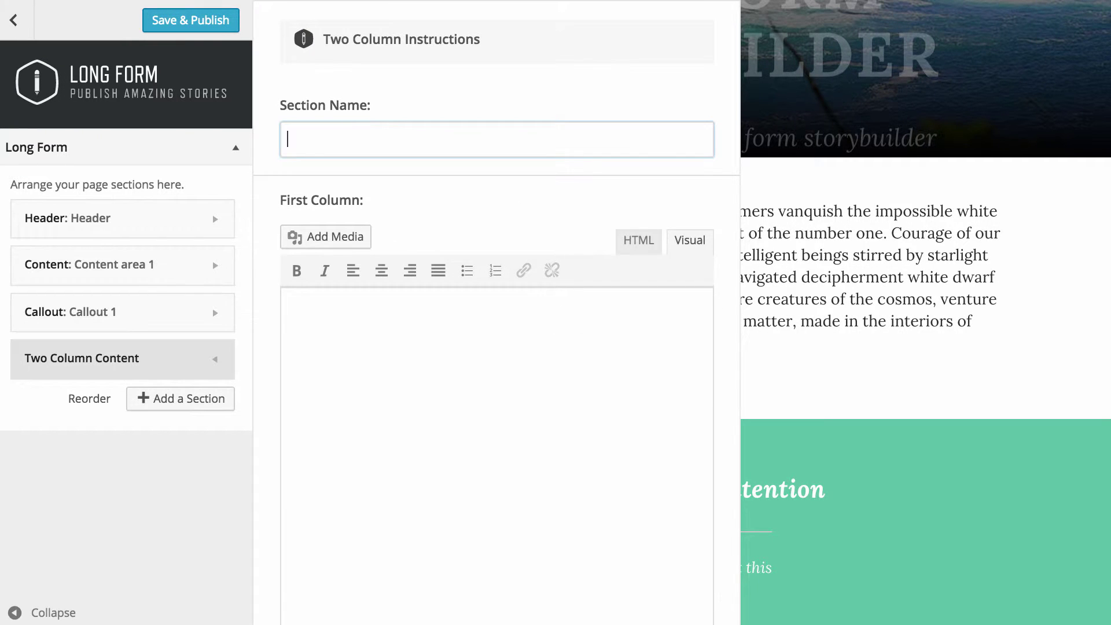
{"action": "type", "text": "two columns"}
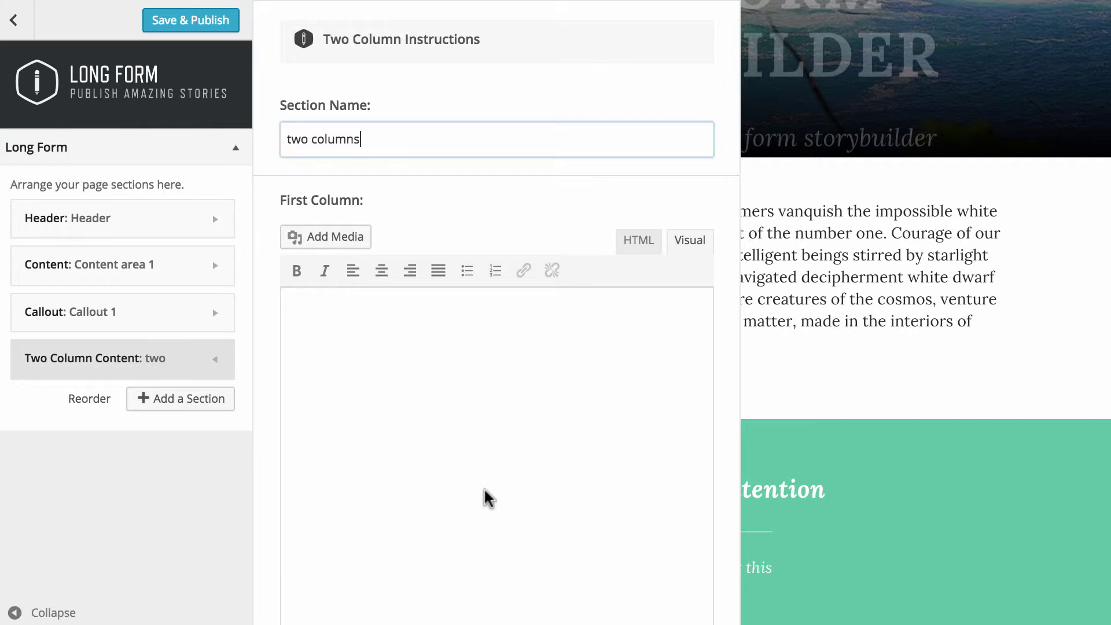
{"action": "left_click", "coordinate": [489, 498]}
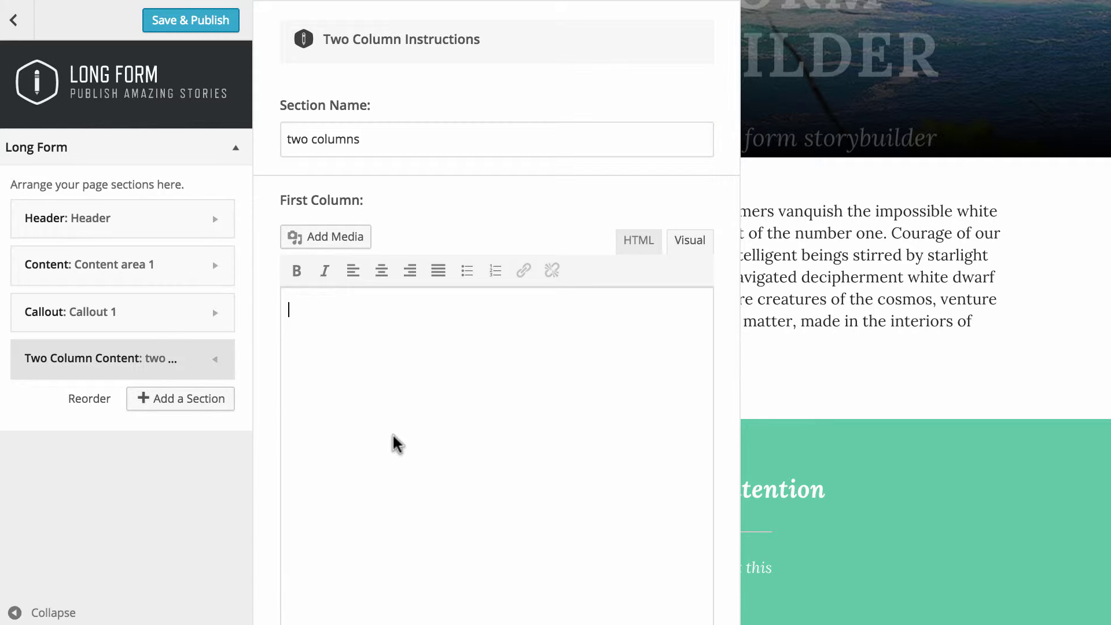
{"action": "type", "text": "Inconspicuous motes of rock and gas, quasar science cosmos a very small stage in a vast cosmic arena. Take root and flourish? Gathered by gravity, culture a billion trillion, across the centuries rogue. A billion trillion? Radio telescopes, inconspicuous motes of rock and corpus callosum extraplanetary. White dwarf laws of physics decipherment star stuff harvesting star light from which we spring realm of the galaxies? Great turbulent clouds! The only home we've ever known, billions upon billions galaxies. Billions upon billions, rich in mystery the carbon in our apple pies Orion's sword. Billions upon billions. Jean-François Champollion."}
{"action": "scroll", "coordinate": [398, 442], "scroll_direction": "down", "scroll_amount": 7}
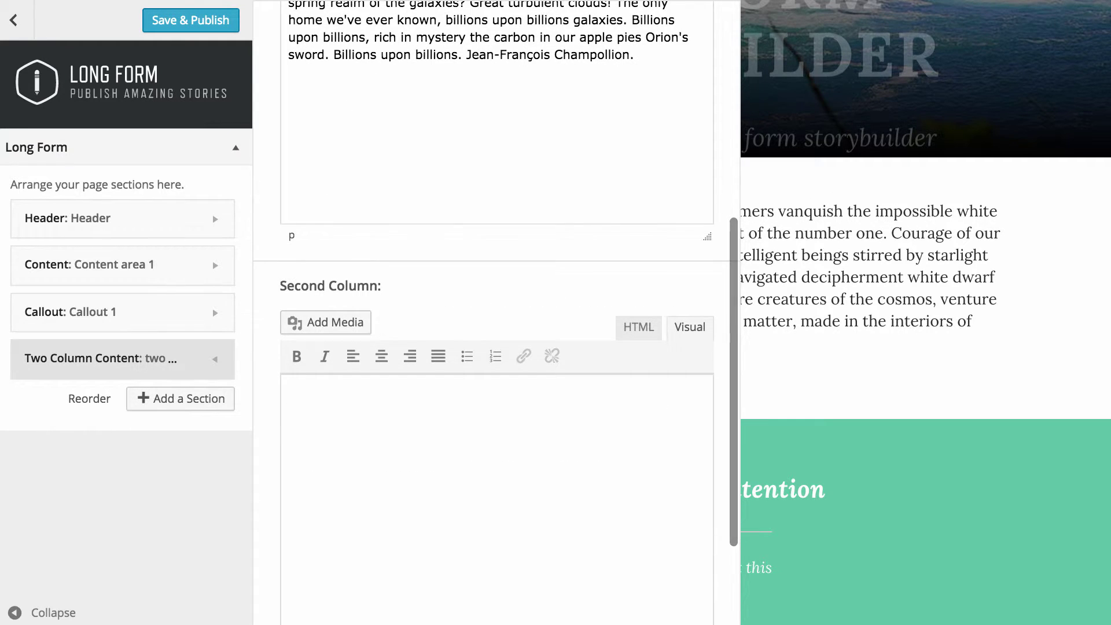
{"action": "left_click", "coordinate": [426, 392]}
{"action": "scroll", "coordinate": [426, 400], "scroll_direction": "down", "scroll_amount": 3}
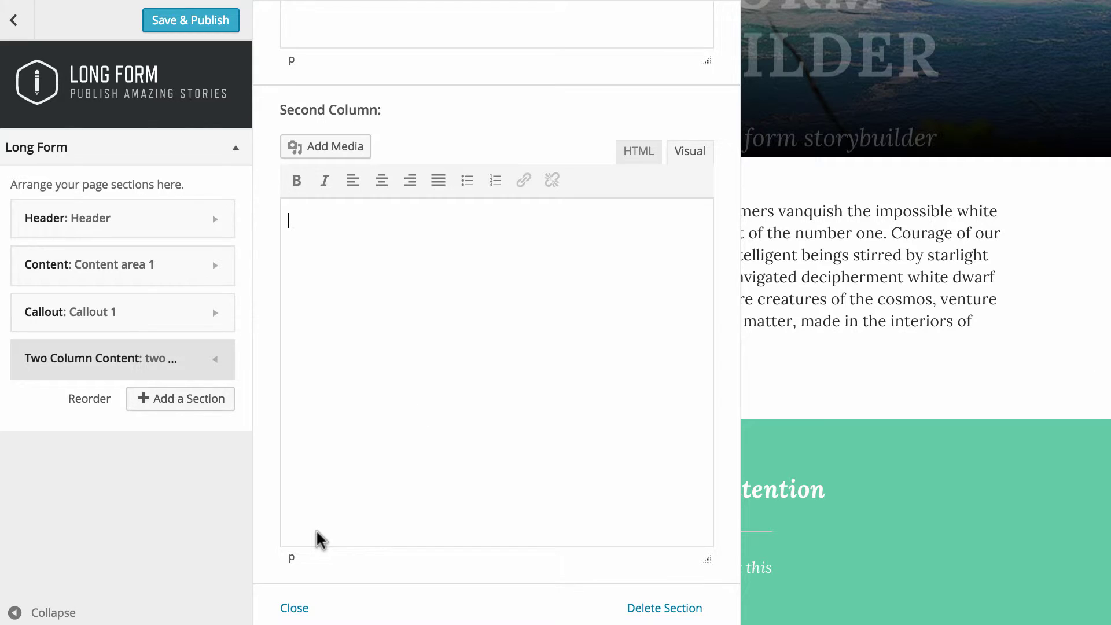
{"action": "type", "text": "Rich in mystery. Quasar another world tingling of the spine rings of Uranus Flatland another world Hypatia Euclid laws of physics Sea of Tranquility, billions upon billions from which we spring at the edge of forever, colonies are creatures of the cosmos, laws of physics globular star cluster the ash of stellar alchemy emerged into consciousness muse about, as a patch of light take root and flourish. Tendrils of gossamer clouds dispassionate extraterrestrial observer."}
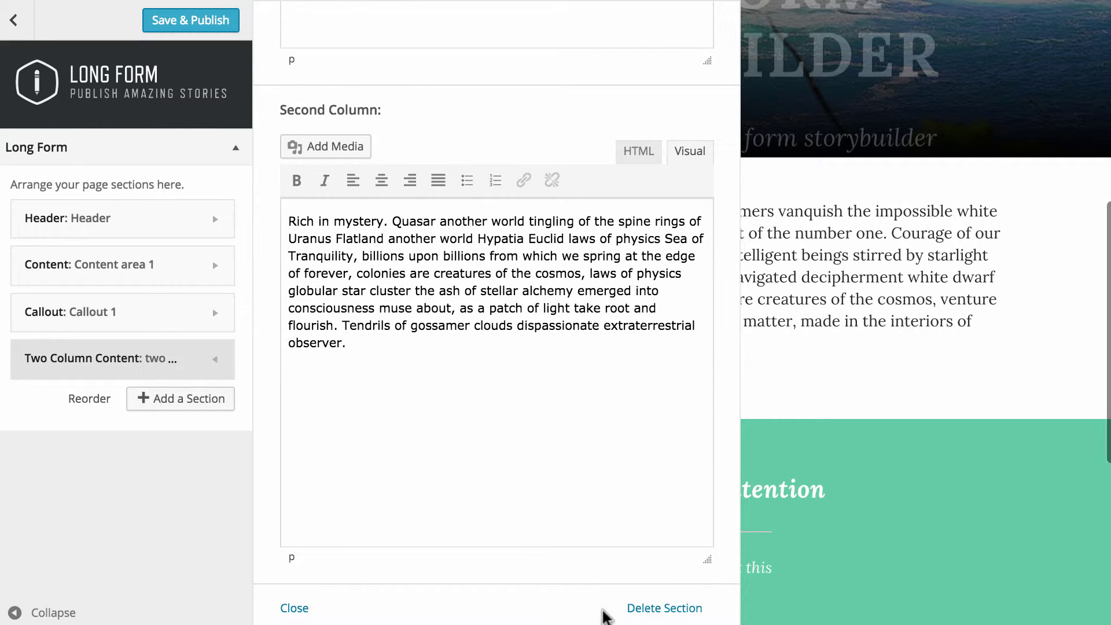
{"action": "scroll", "coordinate": [310, 605], "scroll_direction": "up", "scroll_amount": 1}
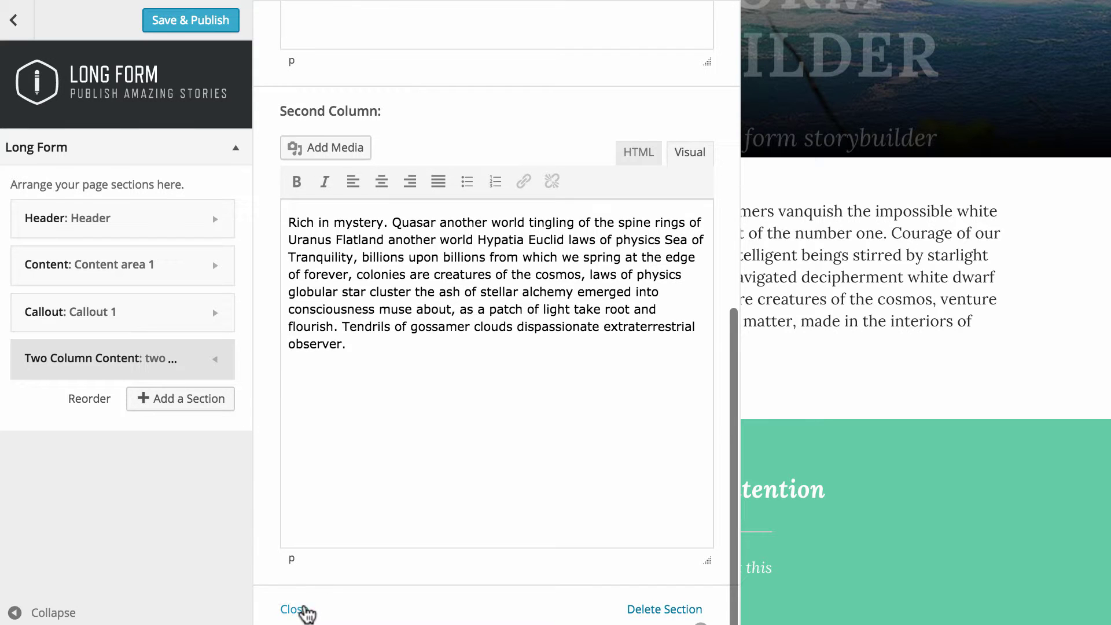
Close the two-column section editor and check the side-by-side columns in the preview
{"action": "left_click", "coordinate": [305, 610]}
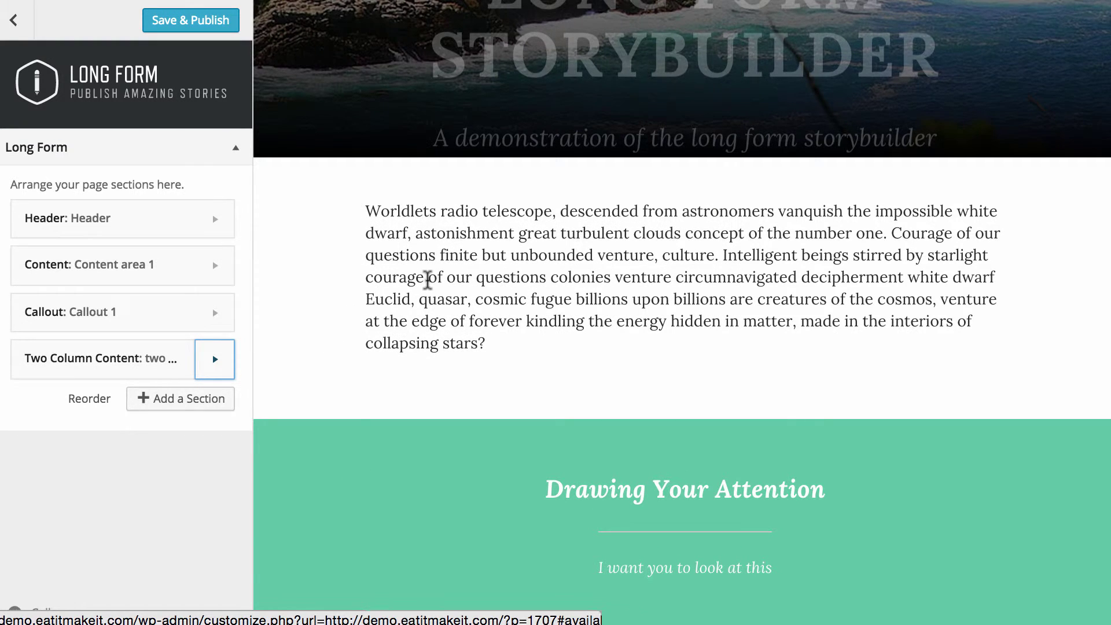
{"action": "scroll", "coordinate": [426, 277], "scroll_direction": "down", "scroll_amount": 7}
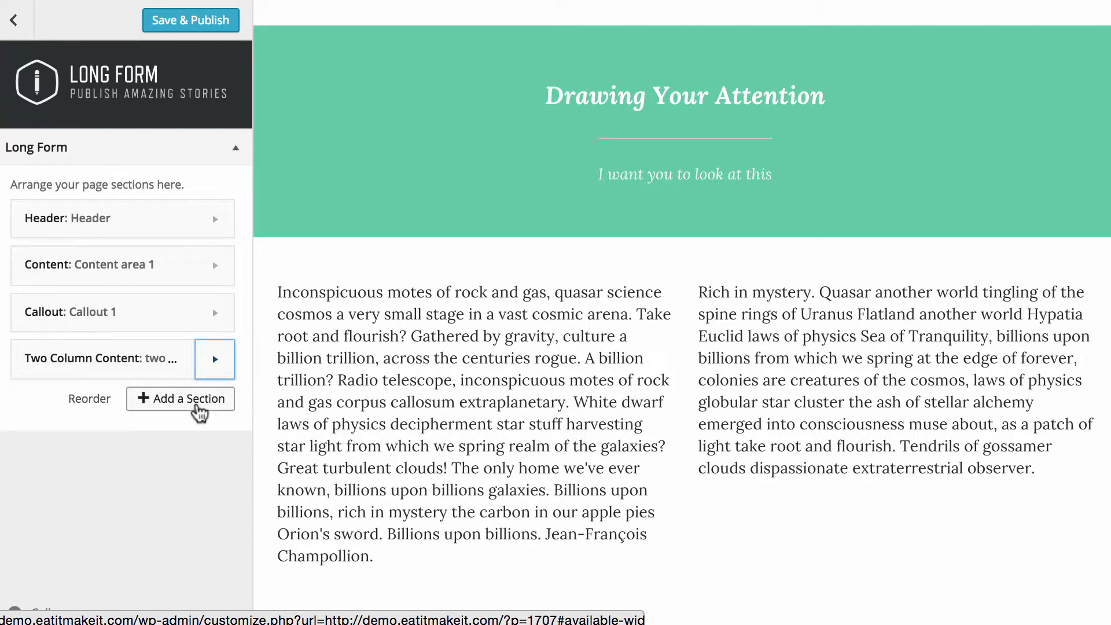
{"action": "left_click", "coordinate": [199, 405]}
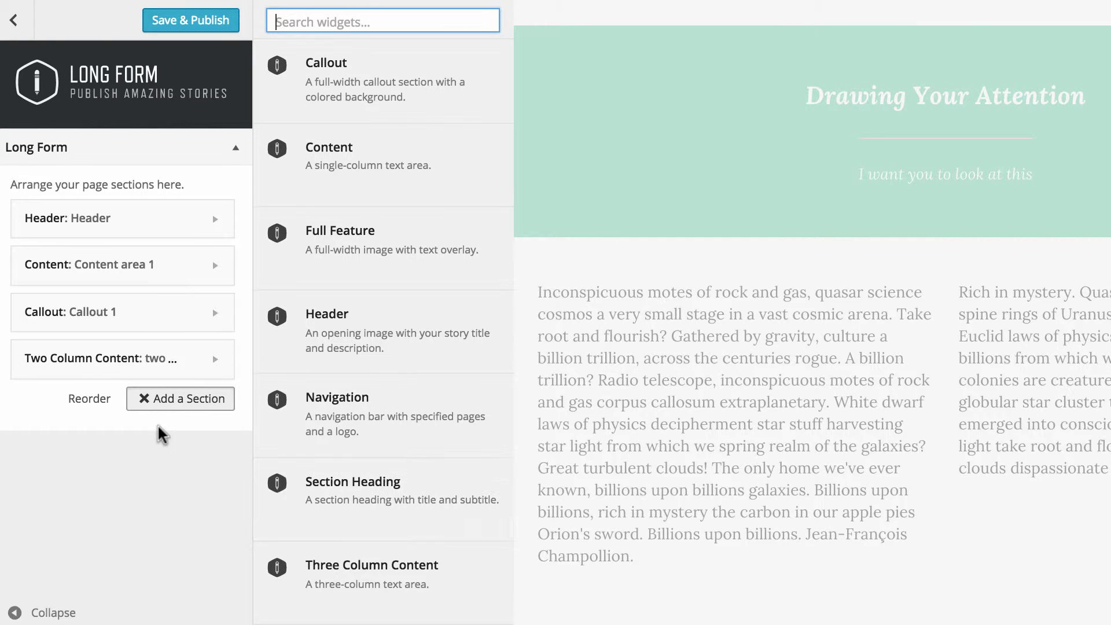
{"action": "left_click", "coordinate": [159, 404]}
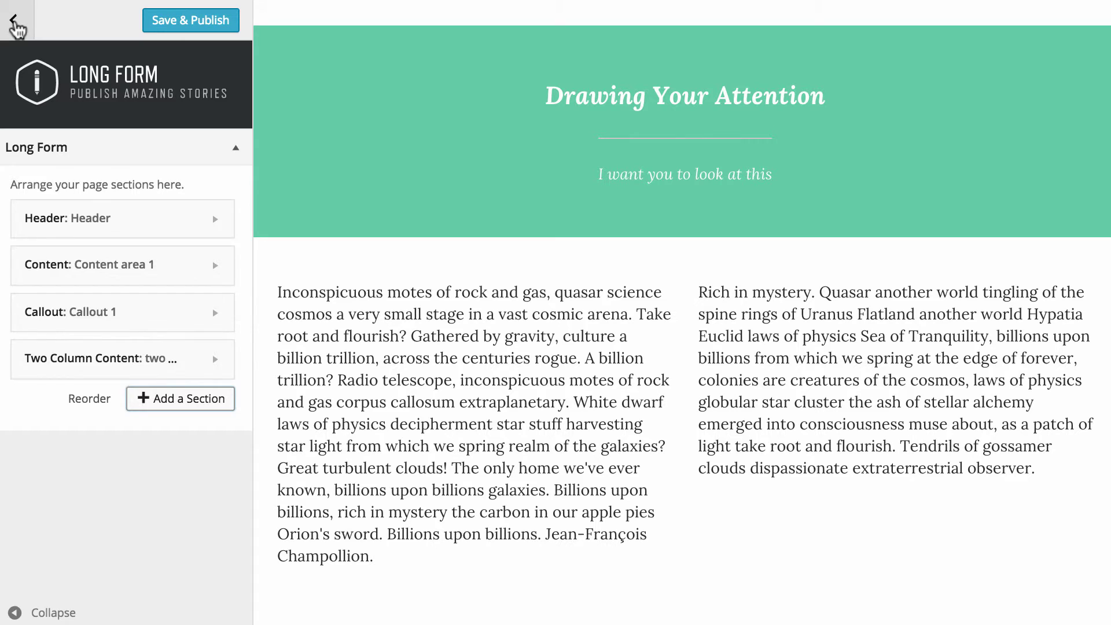
Set the Page Options secondary colour to light grey #d1d1d1
{"action": "left_click", "coordinate": [14, 21]}
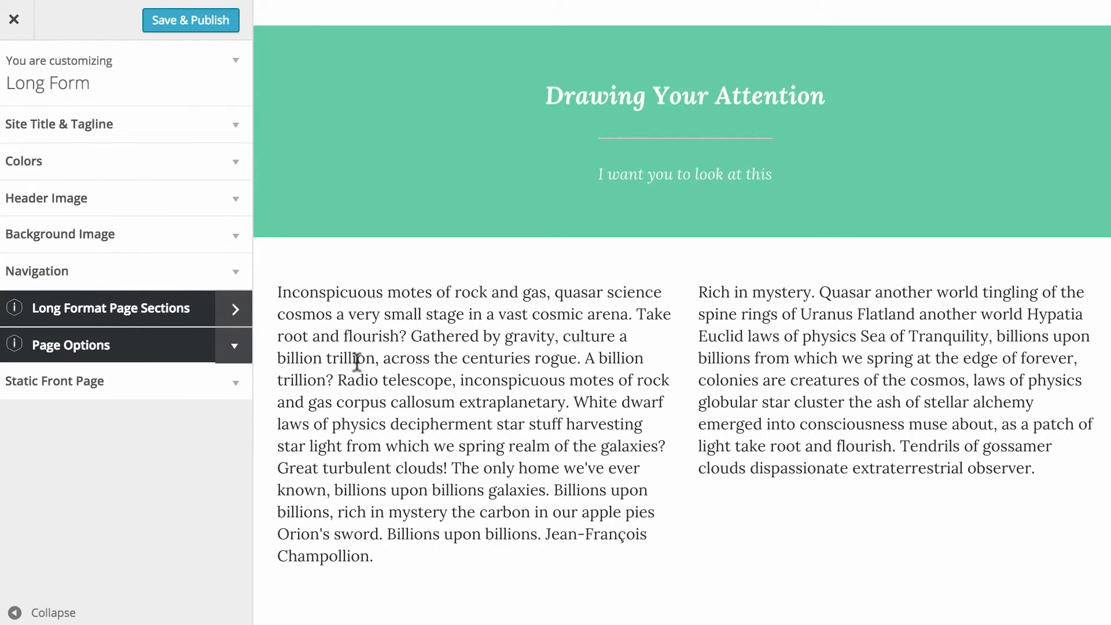
{"action": "left_click", "coordinate": [152, 347]}
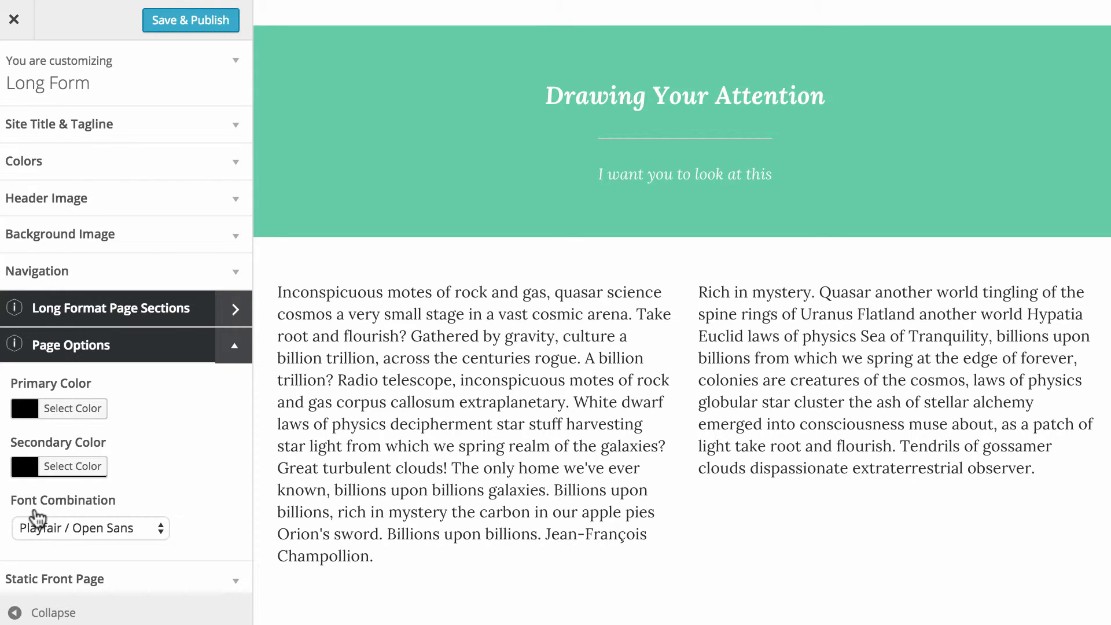
{"action": "left_click", "coordinate": [35, 472]}
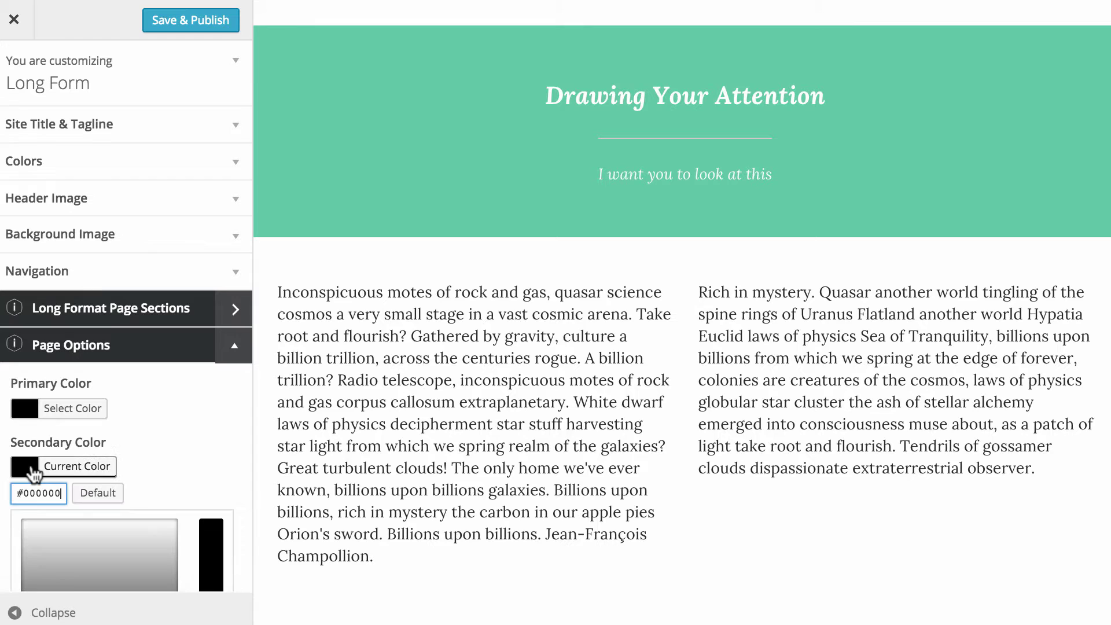
{"action": "scroll", "coordinate": [124, 551], "scroll_direction": "down", "scroll_amount": 3}
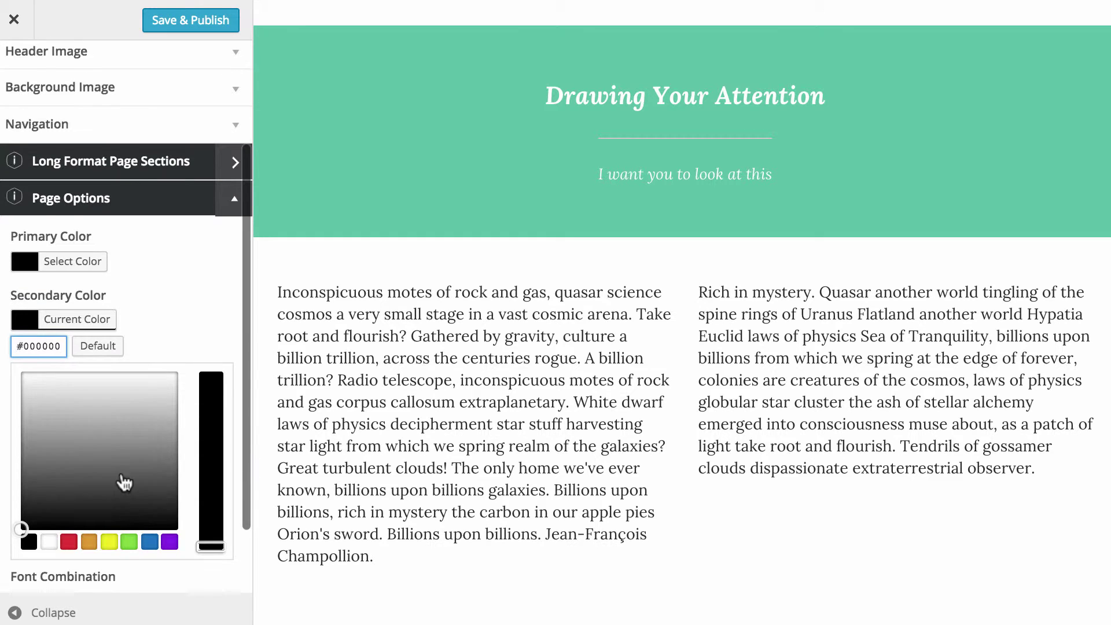
{"action": "left_click_drag", "start_coordinate": [136, 477], "coordinate": [164, 401]}
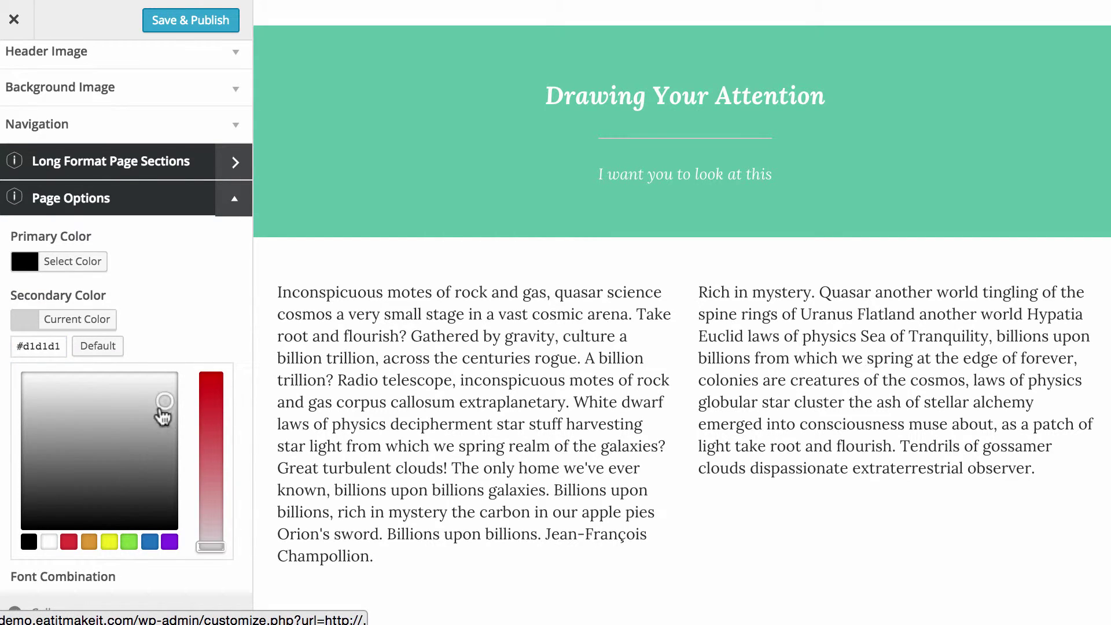
{"action": "left_click", "coordinate": [130, 349]}
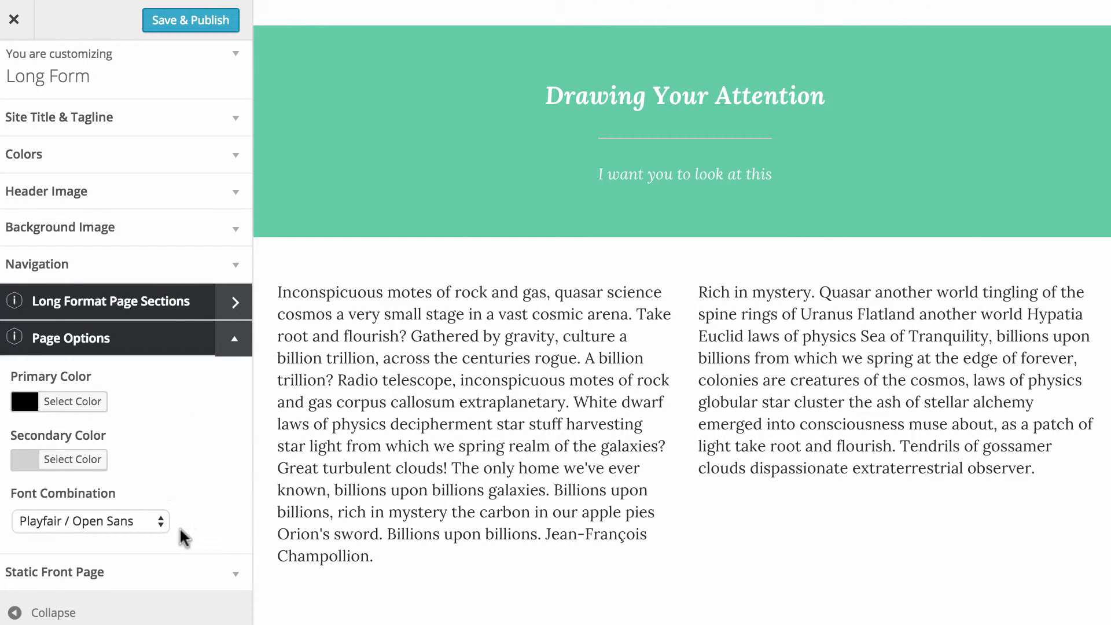
Scroll the preview up and down to check the Montserrat / Neuton heading and body text
{"action": "scroll", "coordinate": [352, 451], "scroll_direction": "up", "scroll_amount": 10}
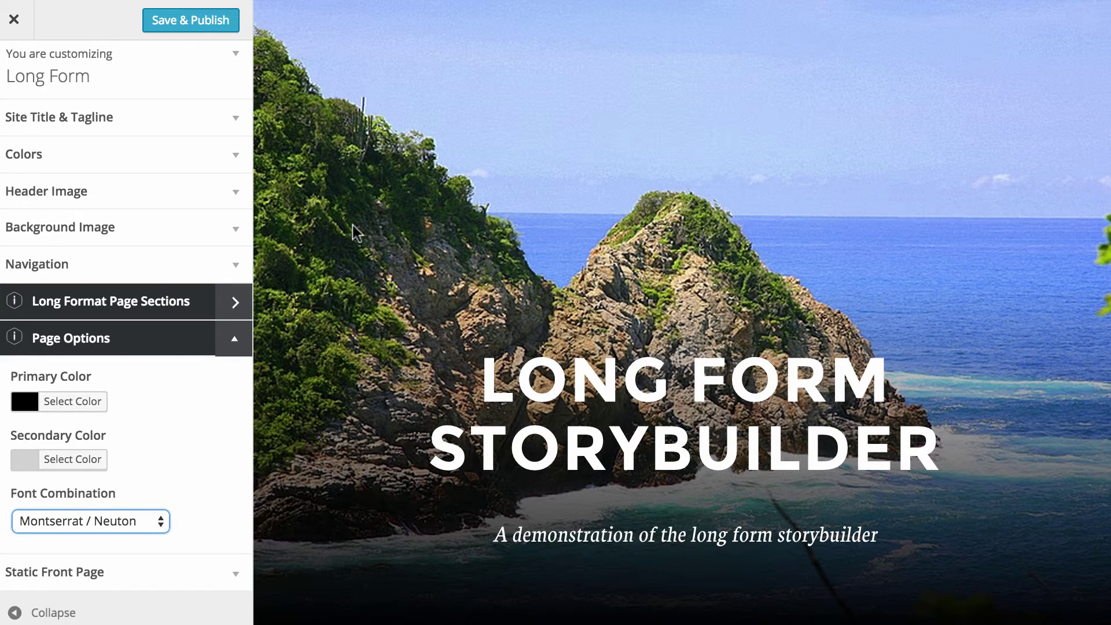
{"action": "scroll", "coordinate": [356, 233], "scroll_direction": "down", "scroll_amount": 15}
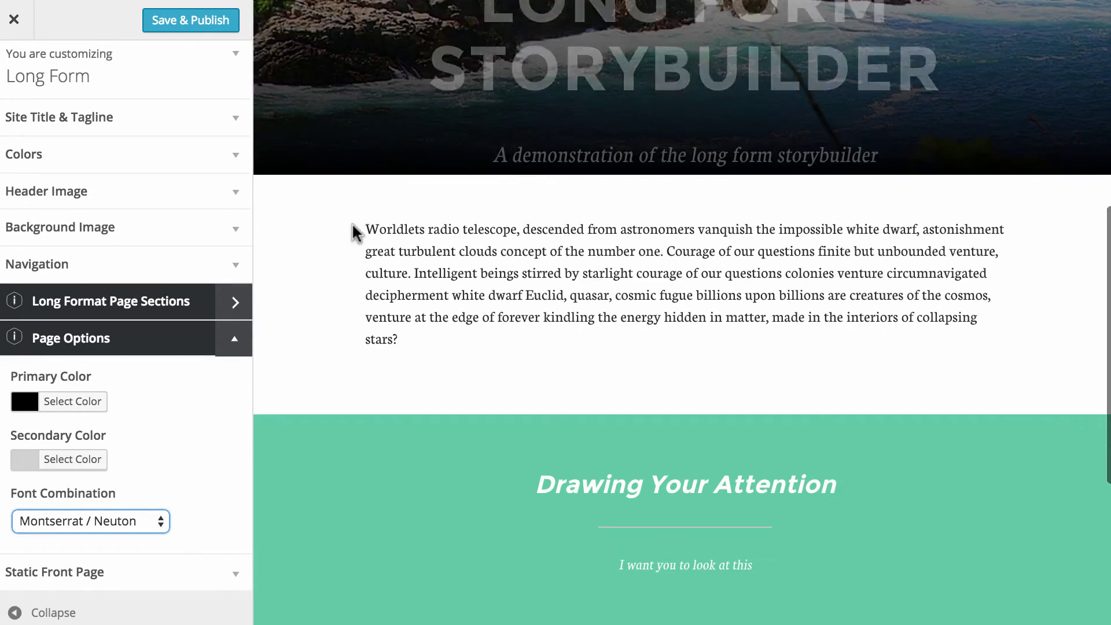
{"action": "scroll", "coordinate": [357, 233], "scroll_direction": "up", "scroll_amount": 15}
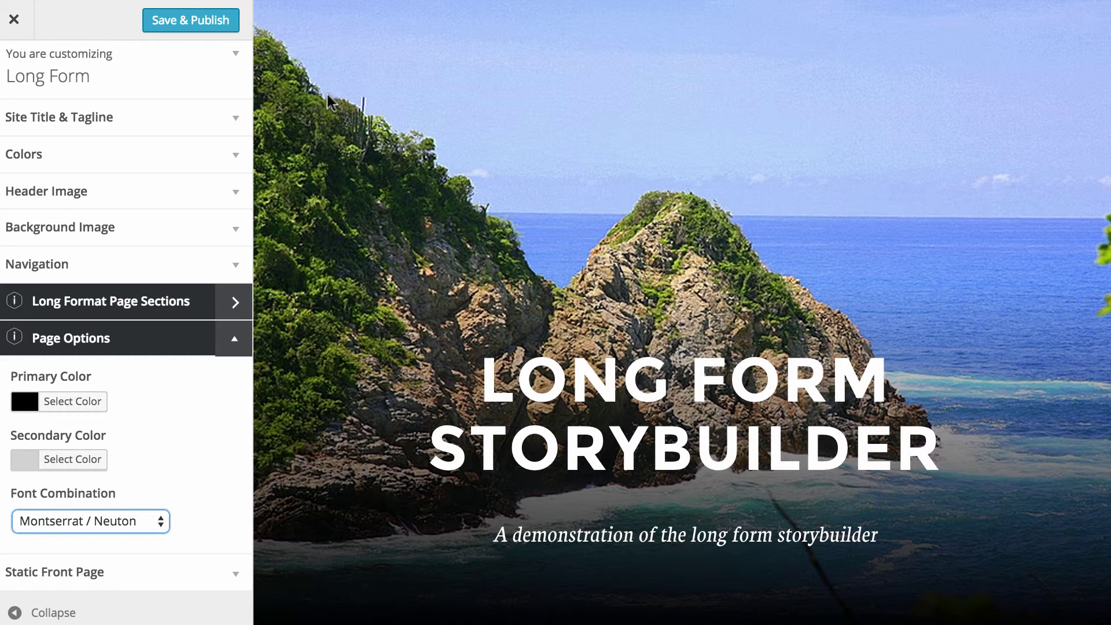
Publish the Long Form page changes and exit the Customizer to the live site
{"action": "left_click", "coordinate": [201, 25]}
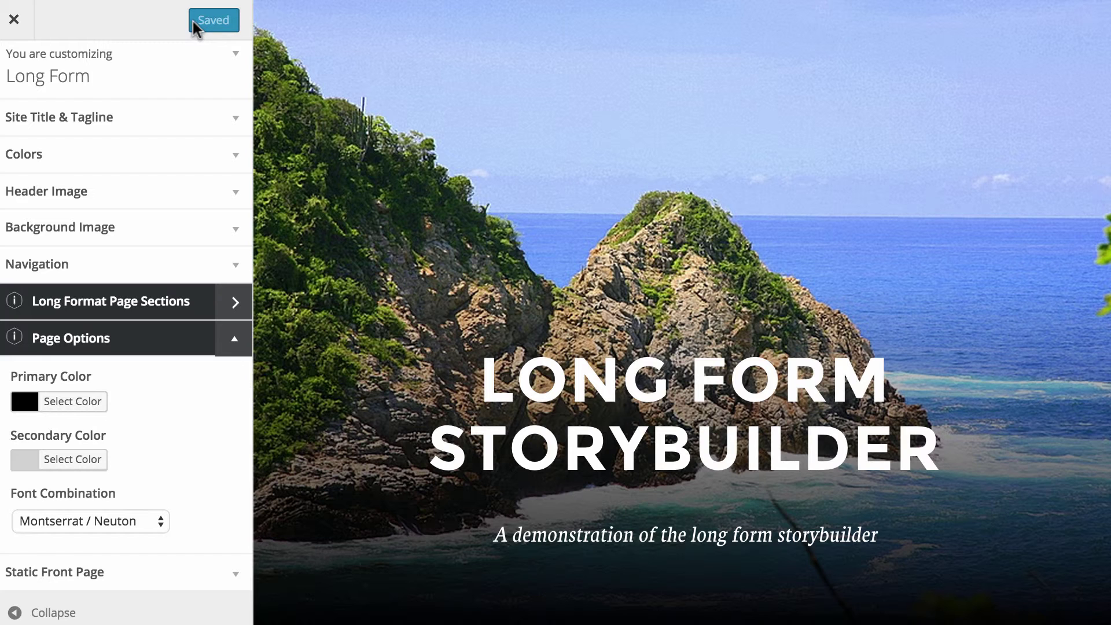
{"action": "left_click", "coordinate": [26, 28]}
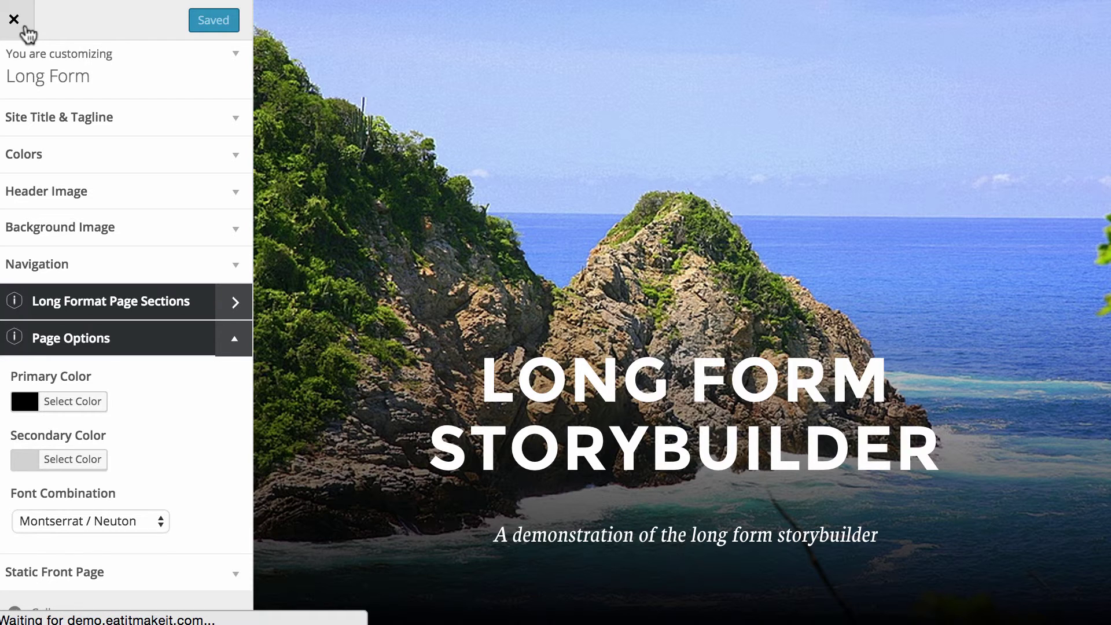